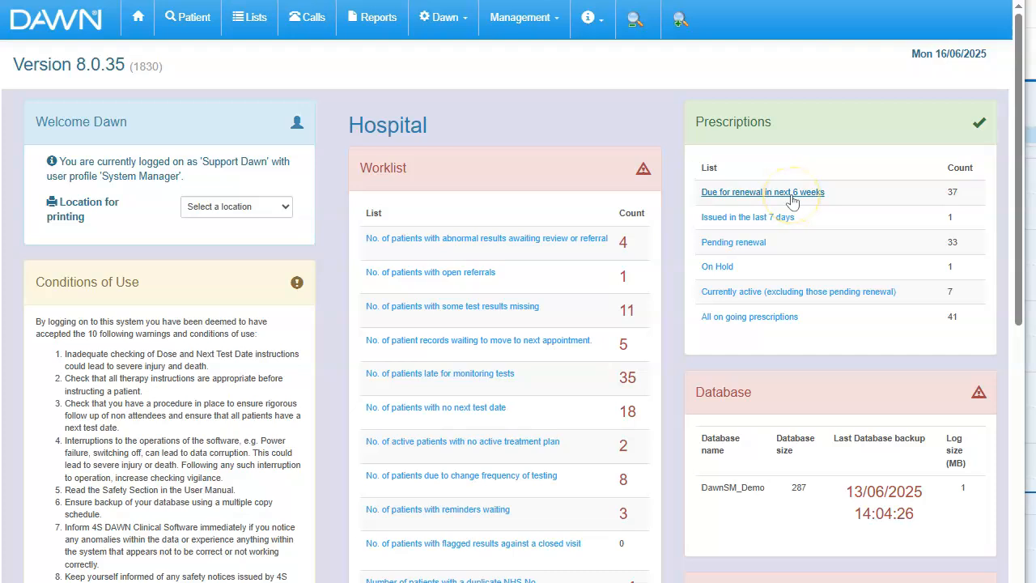
# Step: Open the list of prescriptions due for renewal in the next 6 weeks and review its groups down to With Prescriber
pyautogui.click(791, 200)
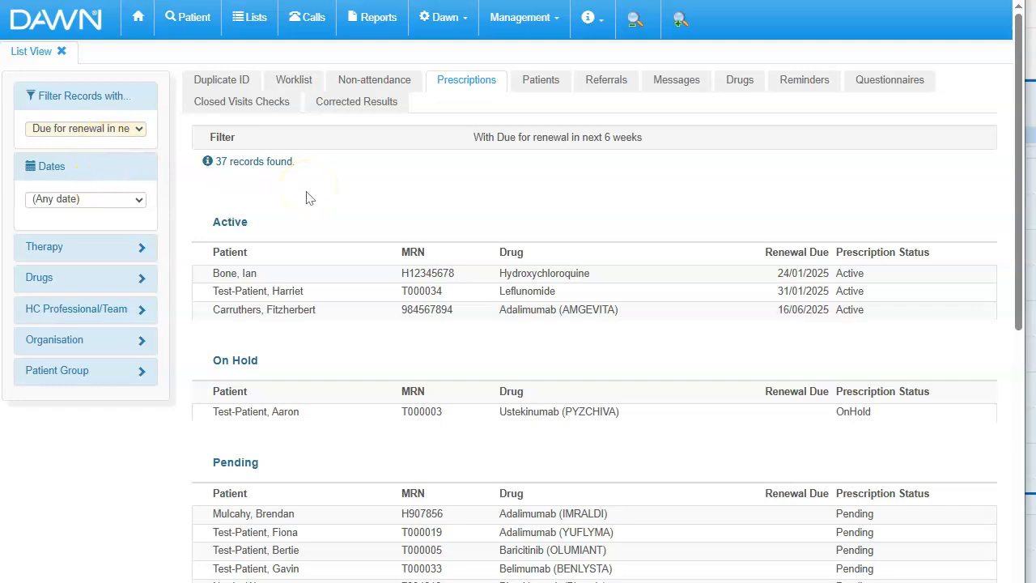
pyautogui.moveTo(1017, 113); pyautogui.dragTo(1018, 172)
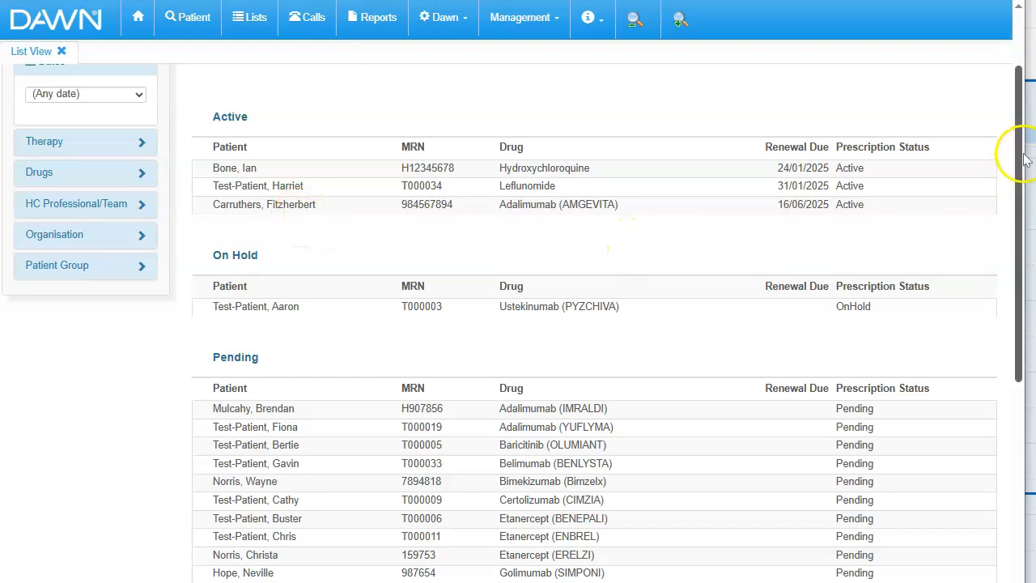
pyautogui.moveTo(1012, 173); pyautogui.dragTo(1015, 219)
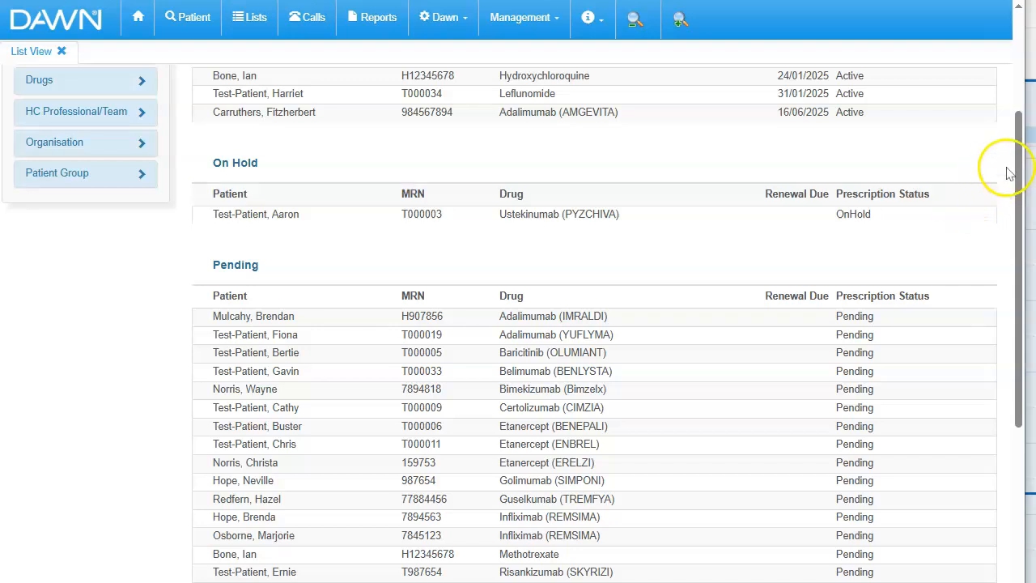
pyautogui.moveTo(1020, 157); pyautogui.dragTo(991, 417)
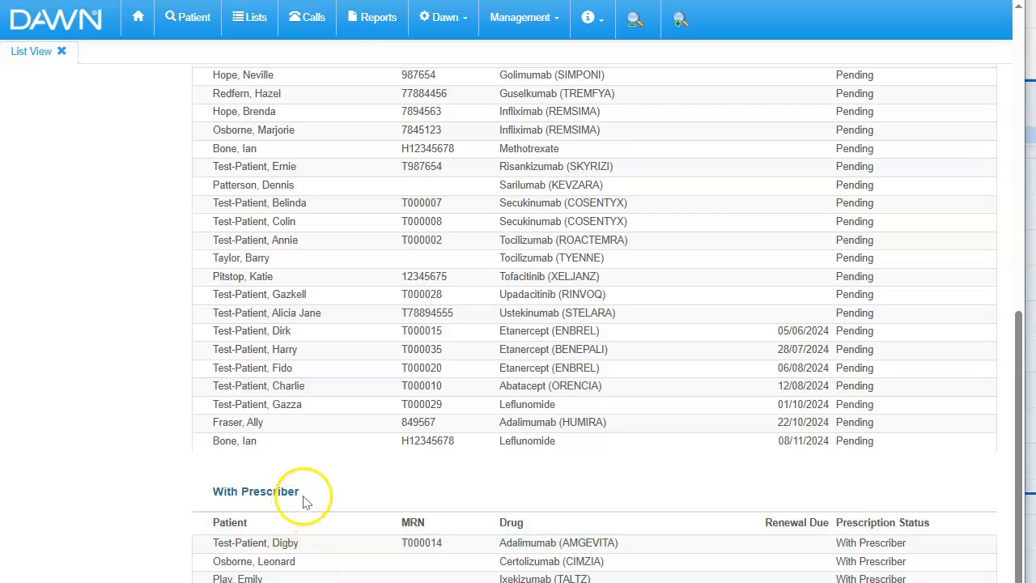
pyautogui.moveTo(1020, 356); pyautogui.dragTo(978, 419)
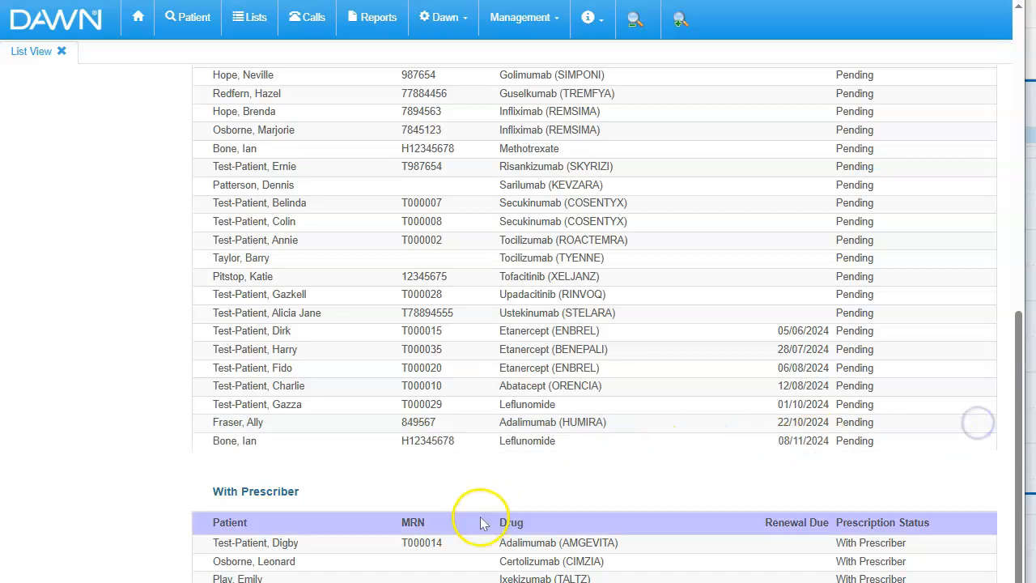
# Step: Open the first With Prescriber prescription, for Adalimumab (AMGEVITA), and issue it, accepting the confirmation
pyautogui.click(471, 549)
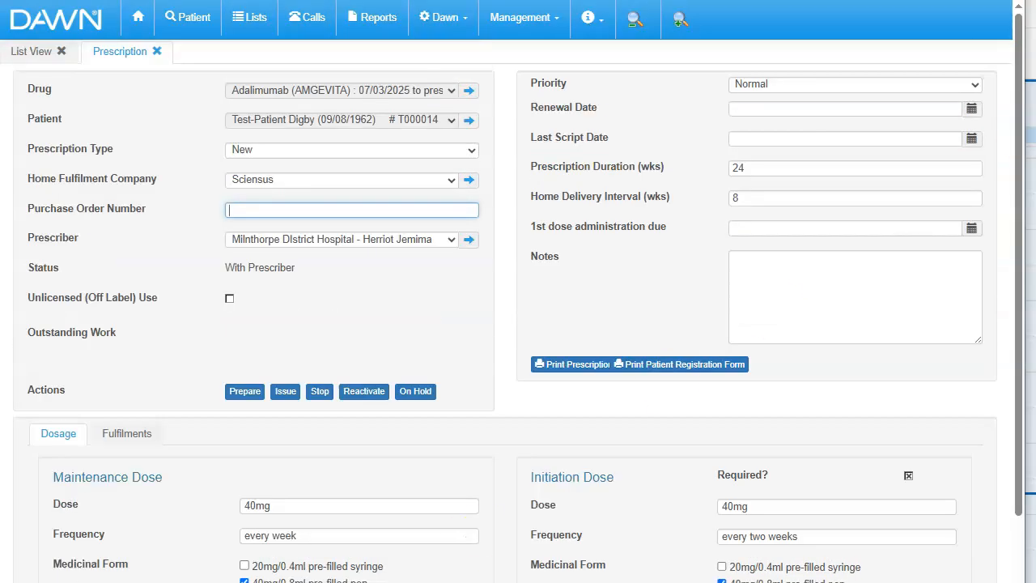
pyautogui.moveTo(1023, 143); pyautogui.dragTo(1002, 96)
pyautogui.click(1005, 90)
pyautogui.moveTo(1022, 71)
pyautogui.mouseDown()
pyautogui.moveTo(1022, 91)
pyautogui.moveTo(1021, 71)
pyautogui.mouseUp()
pyautogui.click(286, 392)
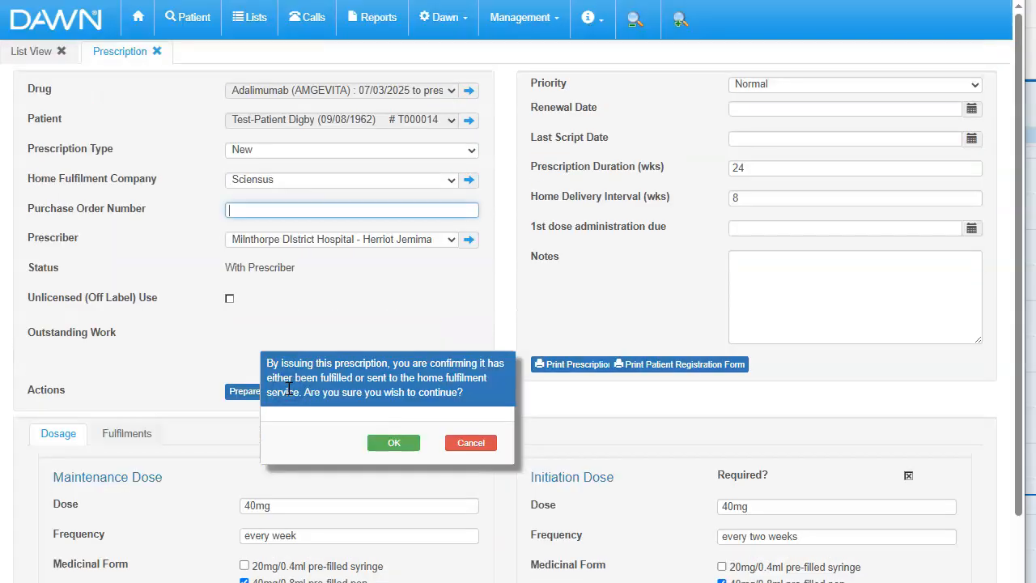
pyautogui.click(403, 445)
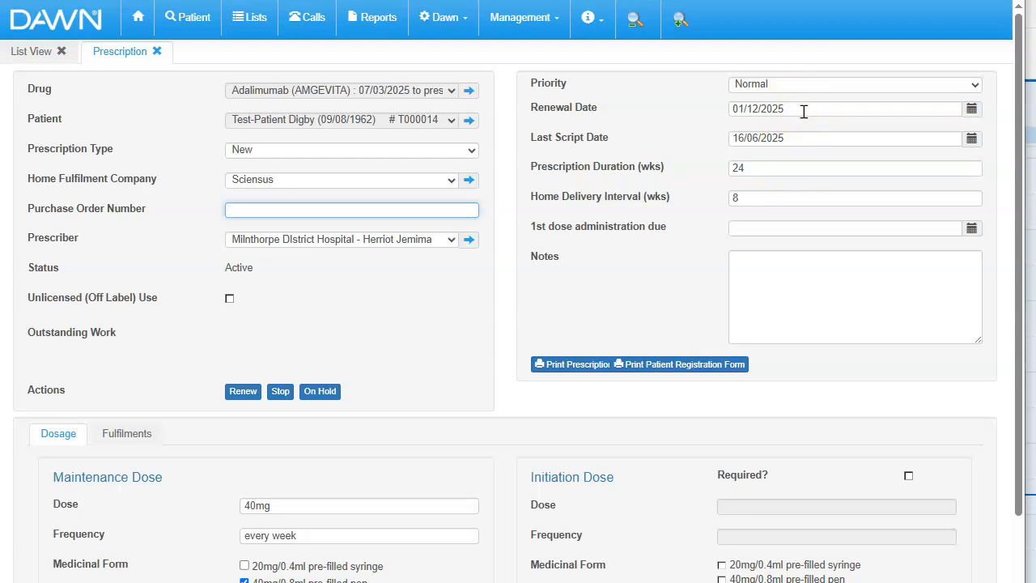
# Step: Review the issued prescription's renewal and last script dates and its maintenance and initiation dose details
pyautogui.moveTo(1019, 132)
pyautogui.mouseDown()
pyautogui.moveTo(1031, 202)
pyautogui.moveTo(1031, 142)
pyautogui.mouseUp()
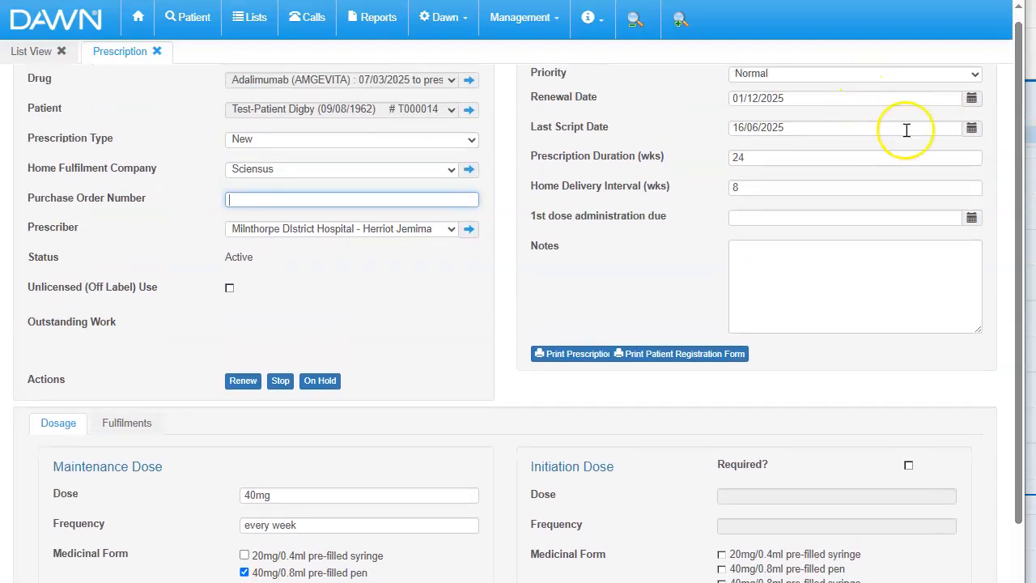
pyautogui.moveTo(1019, 117); pyautogui.dragTo(971, 282)
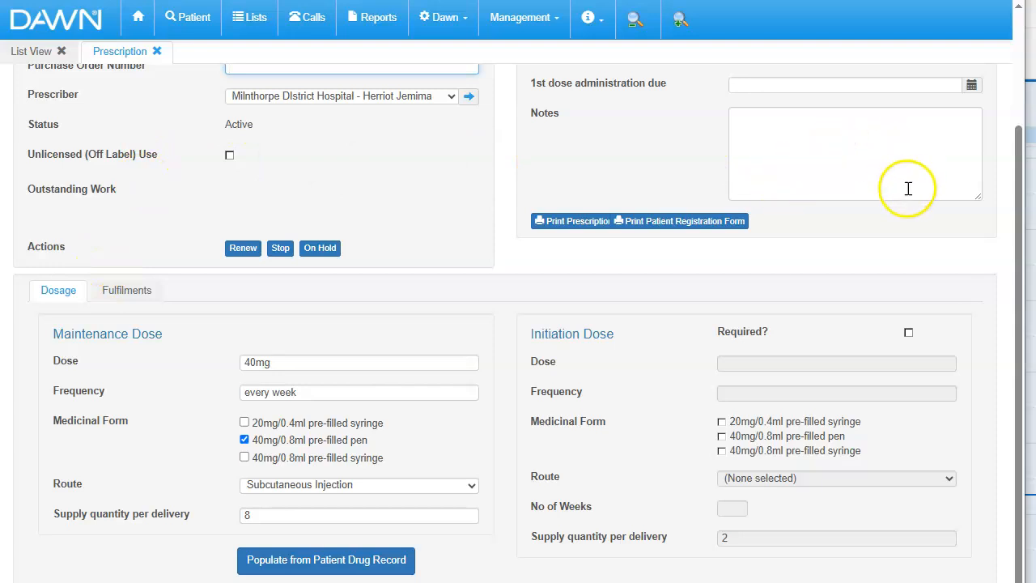
pyautogui.moveTo(1017, 158); pyautogui.dragTo(1031, 131)
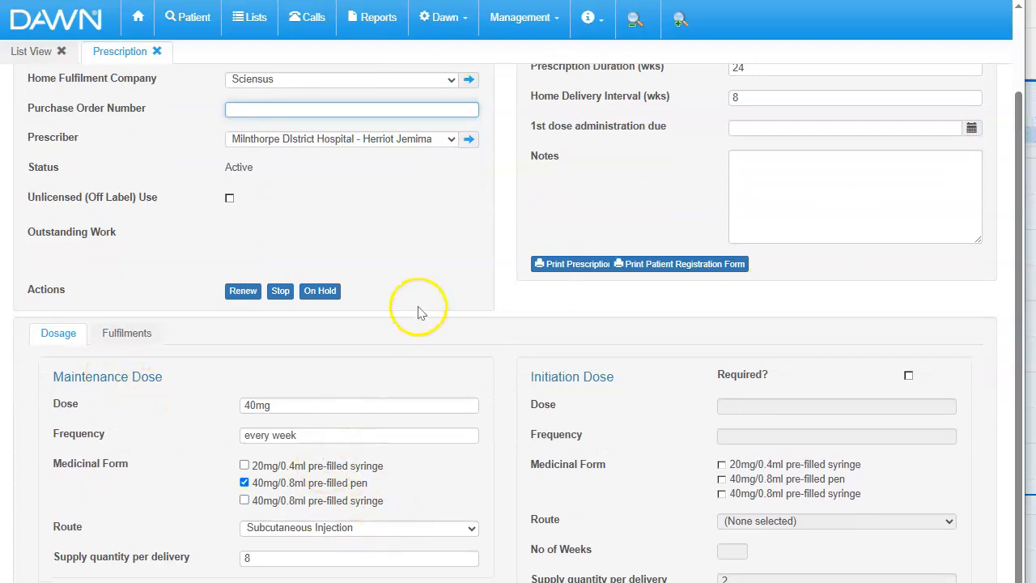
pyautogui.moveTo(1018, 226); pyautogui.dragTo(1018, 90)
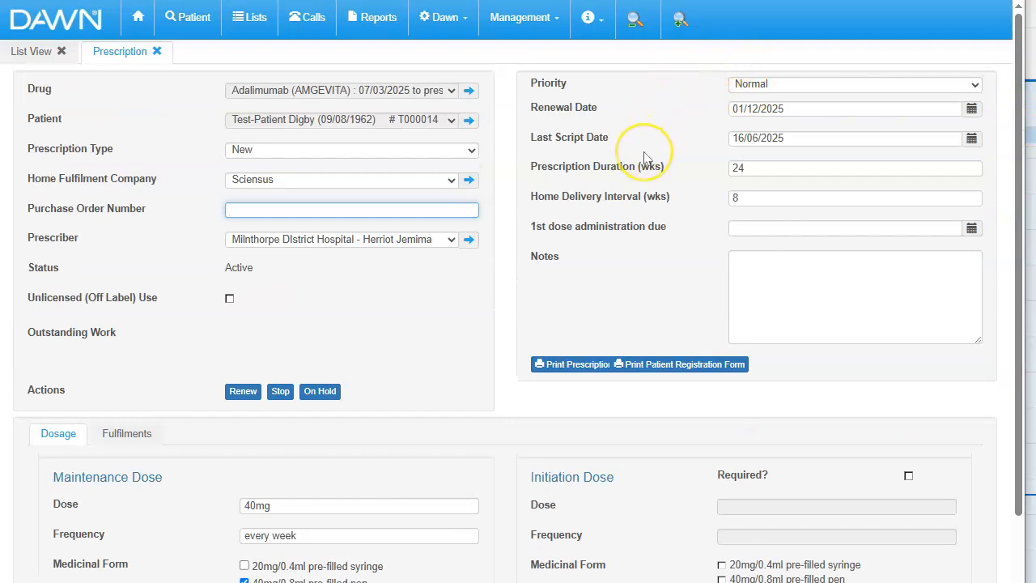
pyautogui.moveTo(1025, 98); pyautogui.dragTo(1025, 323)
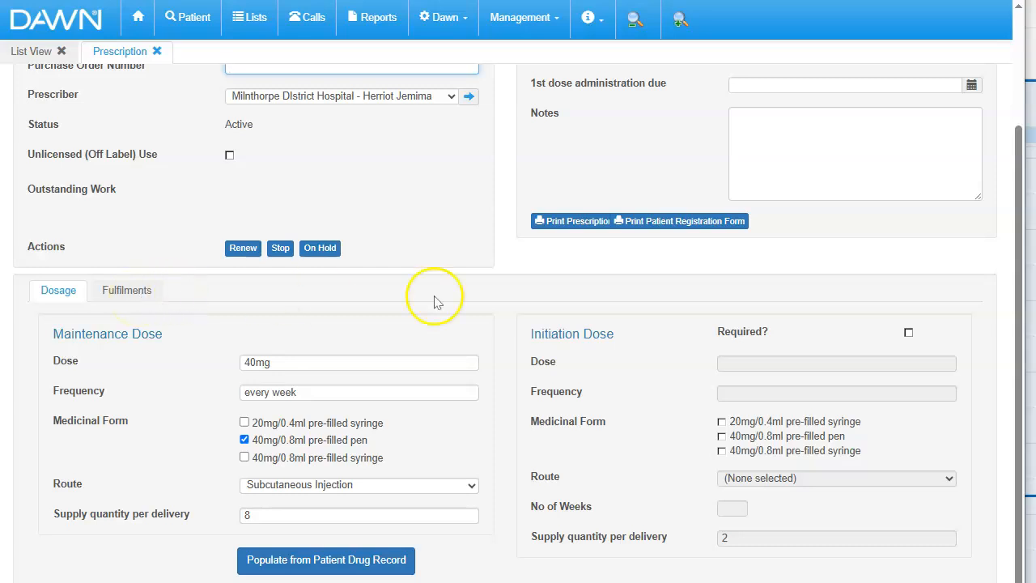
pyautogui.moveTo(1020, 201)
pyautogui.mouseDown()
pyautogui.moveTo(1020, 97)
pyautogui.moveTo(1013, 194)
pyautogui.mouseUp()
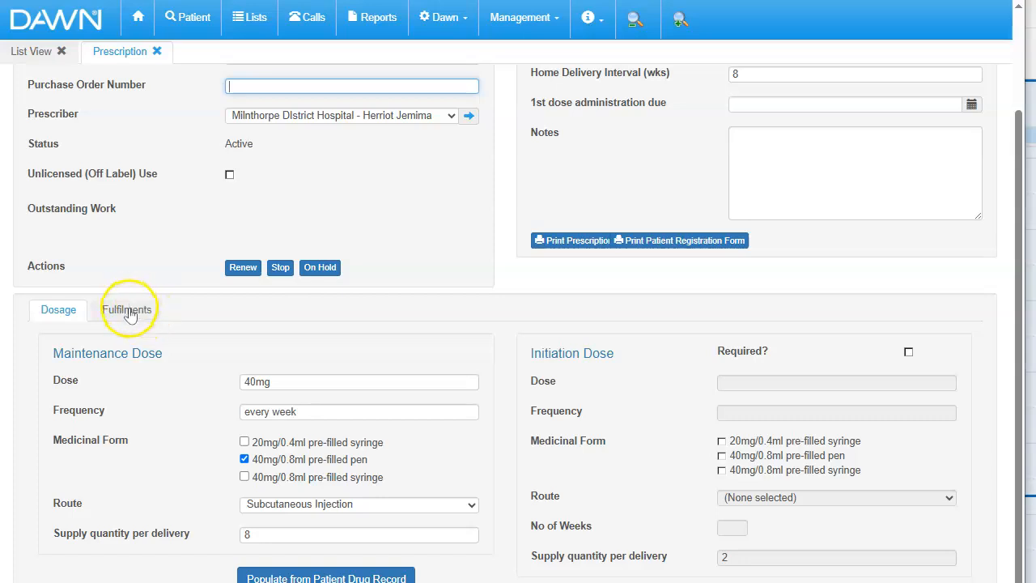
# Step: Examine the issued prescription's fulfilment history, view the fulfilment record in detail, and close that record
pyautogui.click(130, 312)
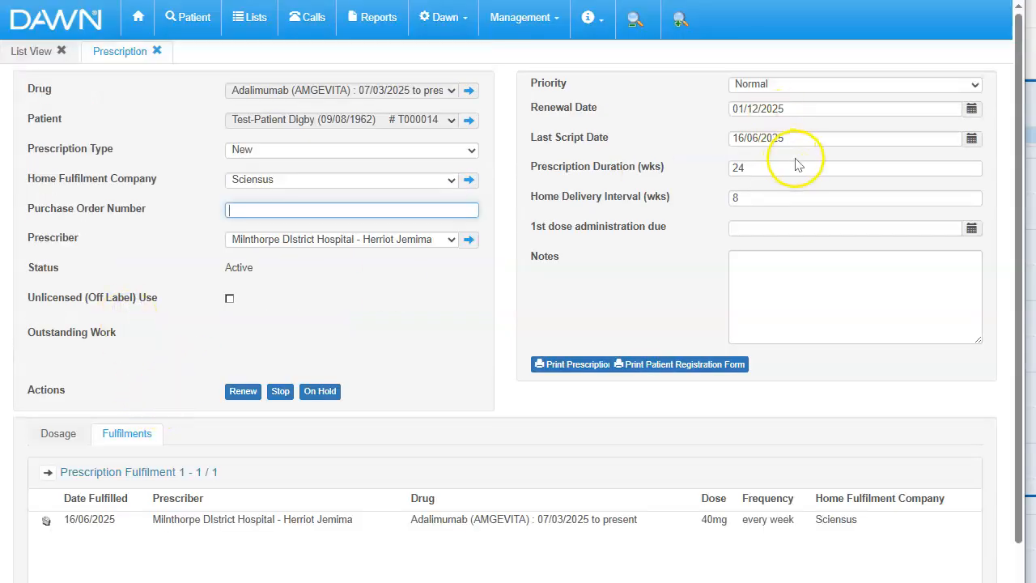
pyautogui.tripleClick(1013, 168)
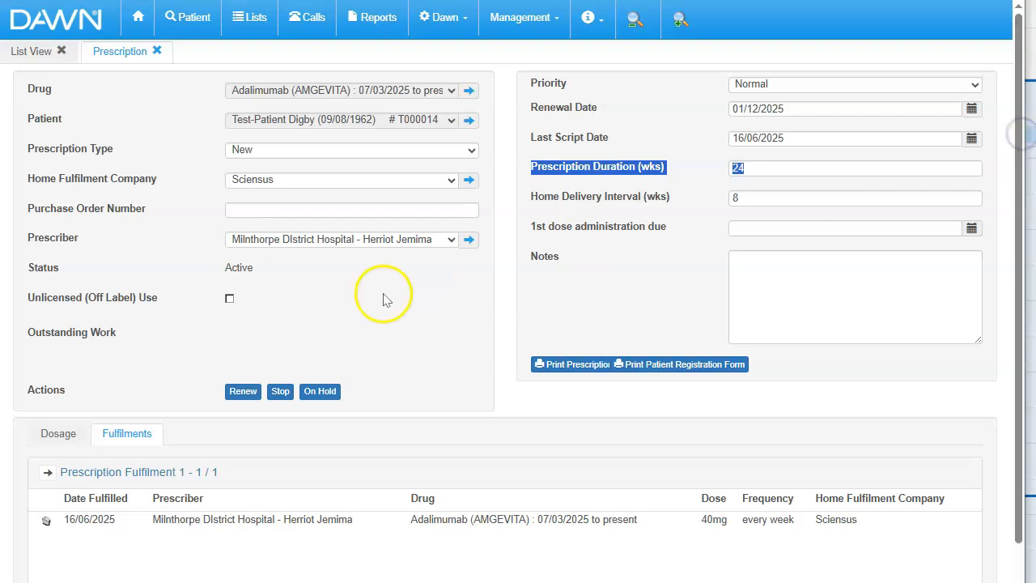
pyautogui.moveTo(1018, 148); pyautogui.dragTo(1008, 242)
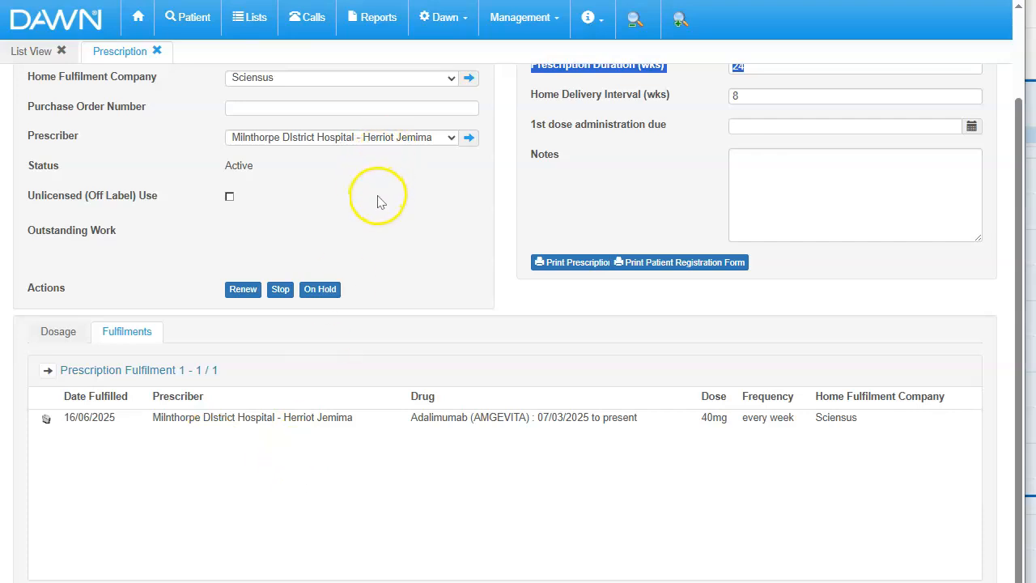
pyautogui.click(259, 421)
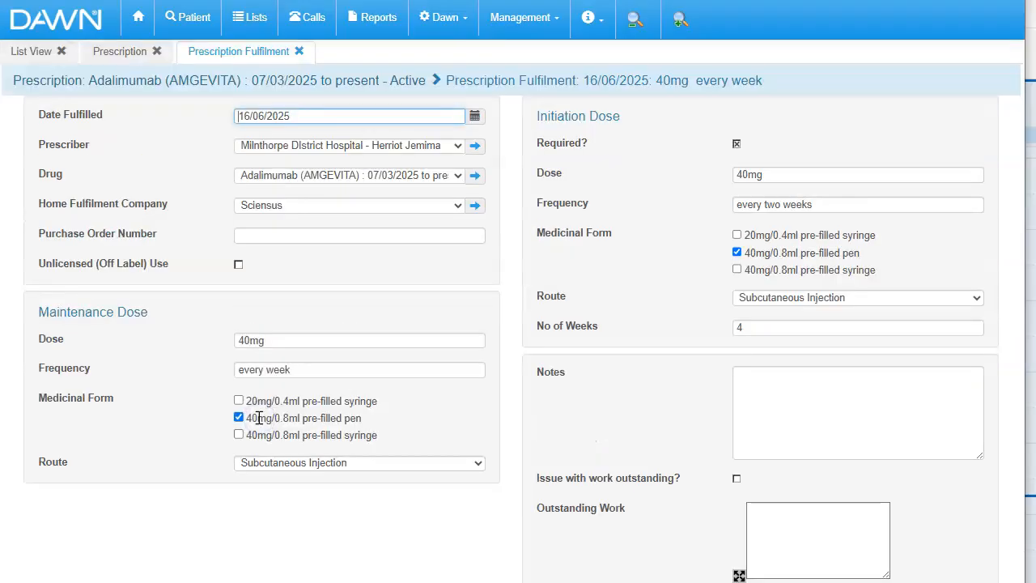
pyautogui.click(206, 257)
pyautogui.click(298, 53)
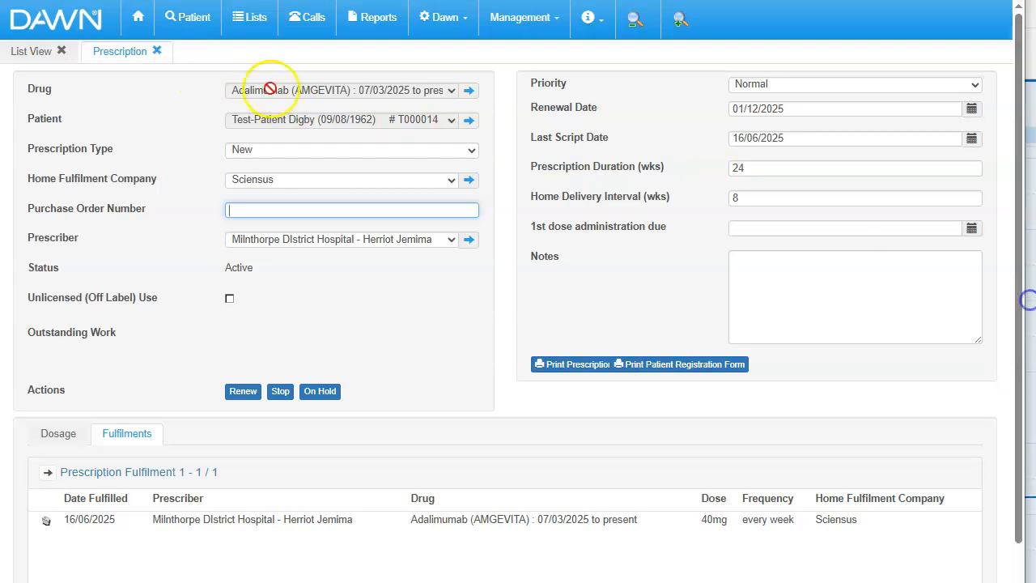
# Step: Return to the prescription list and renew the active Adalimumab (AMGEVITA) prescription due on 16/06/2025
pyautogui.click(157, 52)
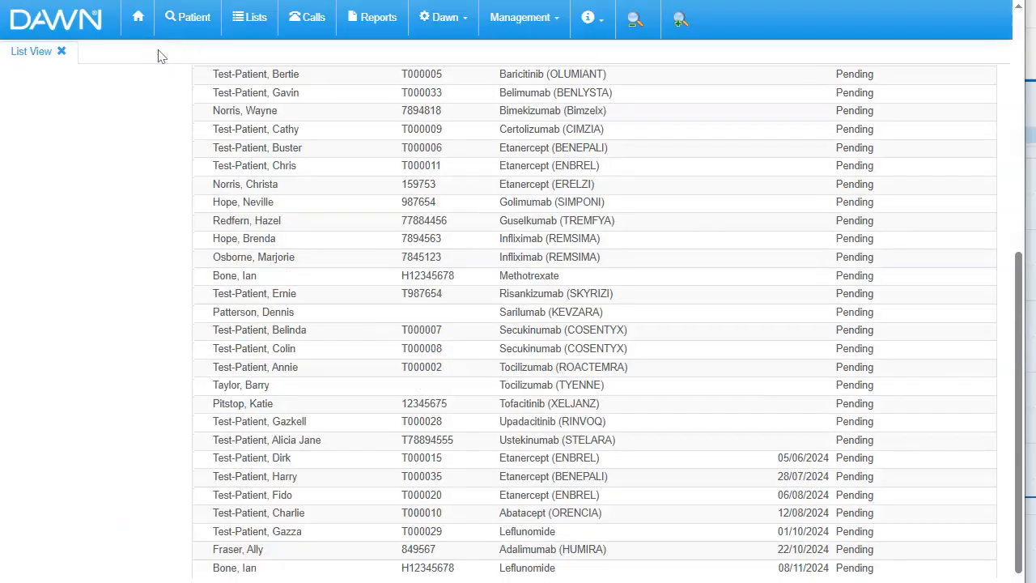
pyautogui.moveTo(1018, 357); pyautogui.dragTo(1008, 468)
pyautogui.moveTo(1011, 407); pyautogui.dragTo(999, 171)
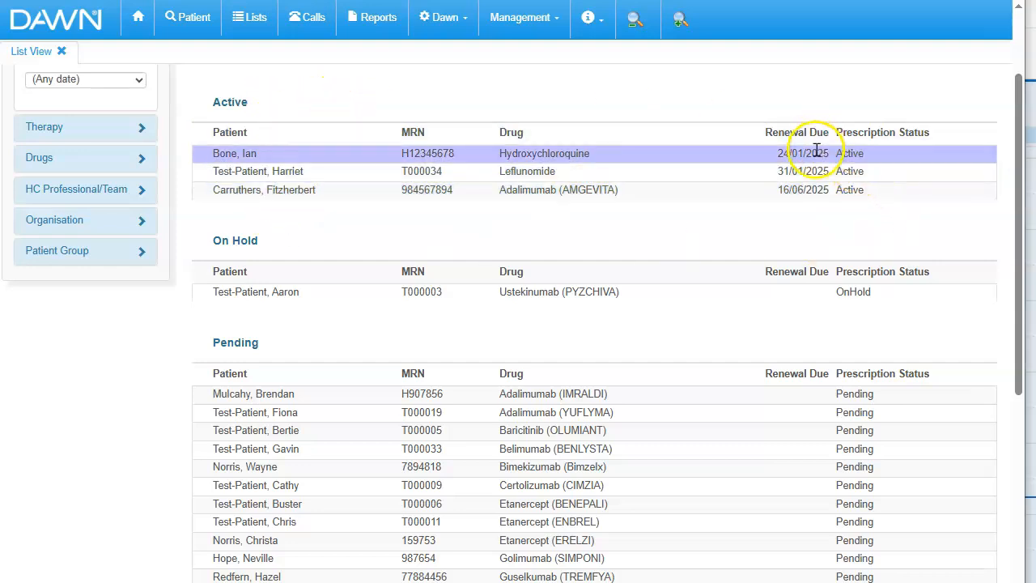
pyautogui.moveTo(1016, 94)
pyautogui.mouseDown()
pyautogui.moveTo(1022, 139)
pyautogui.moveTo(1018, 109)
pyautogui.mouseUp()
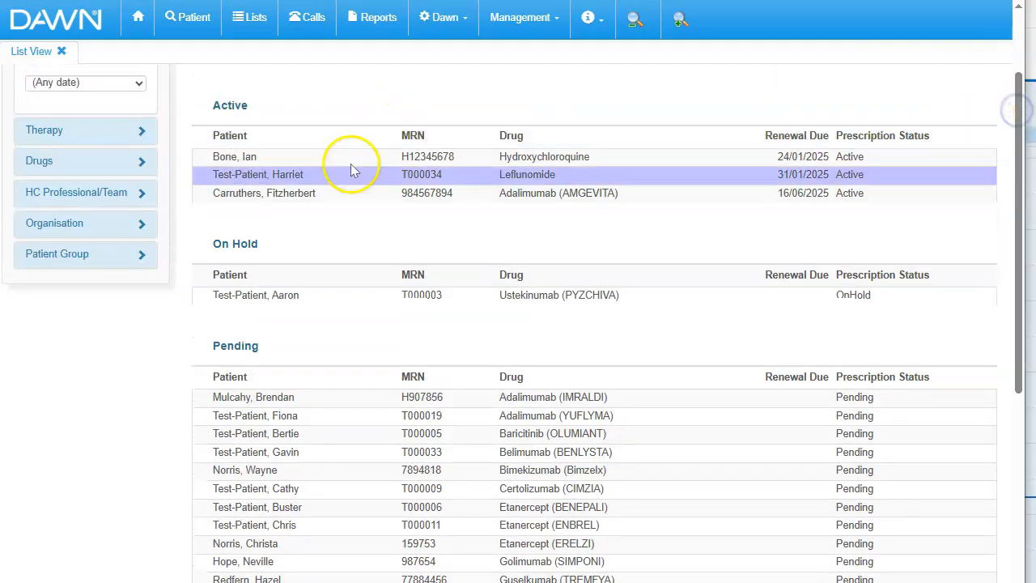
pyautogui.click(343, 192)
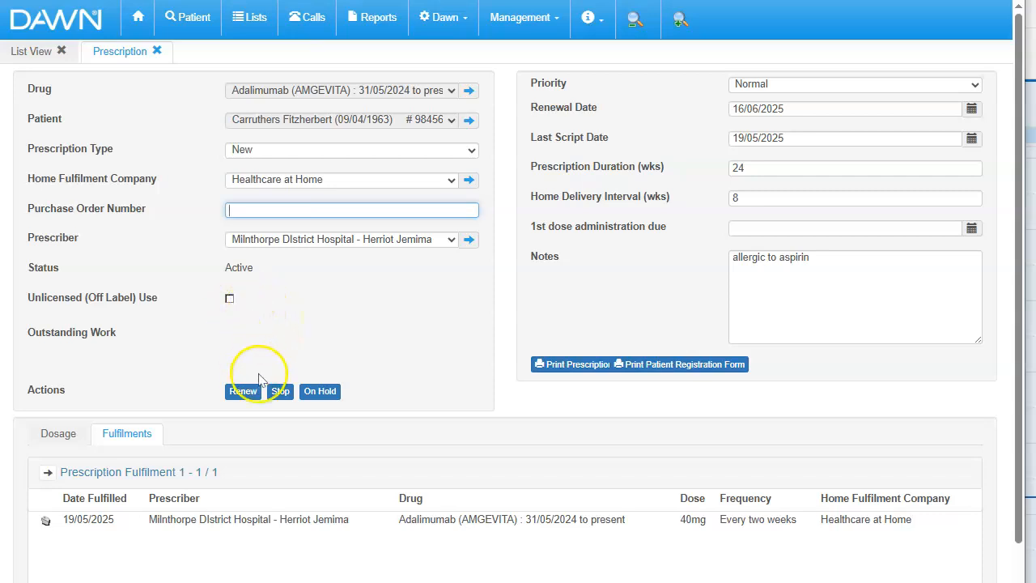
pyautogui.click(237, 395)
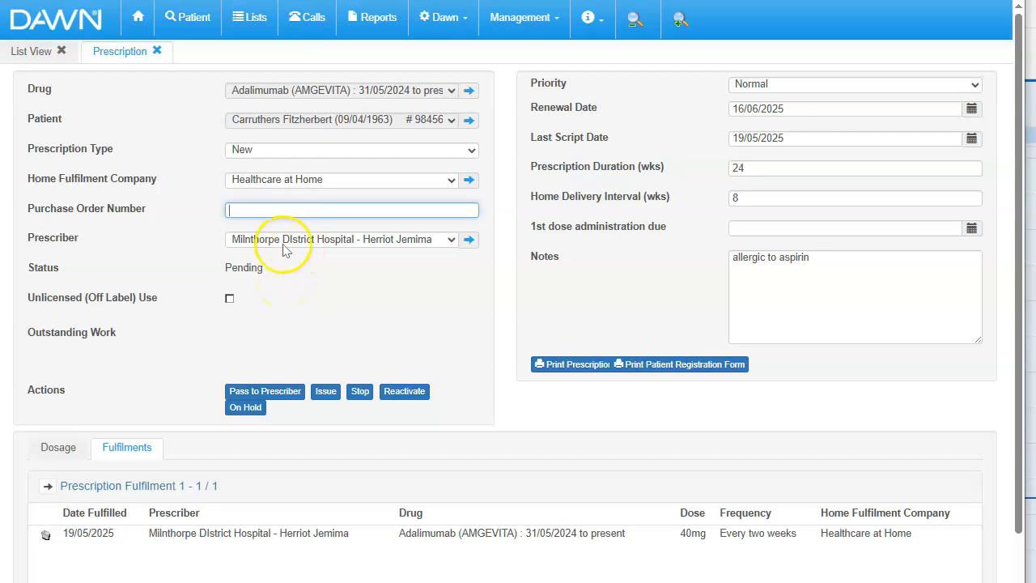
# Step: Set the renewed prescription's type to Continuing and its home delivery interval to 12 weeks
pyautogui.click(270, 154)
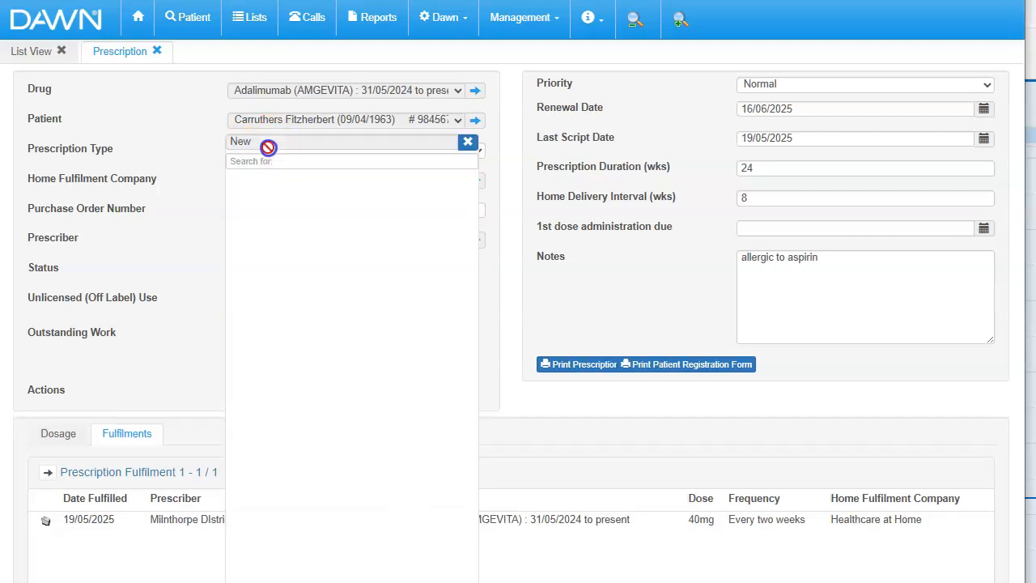
pyautogui.click(268, 220)
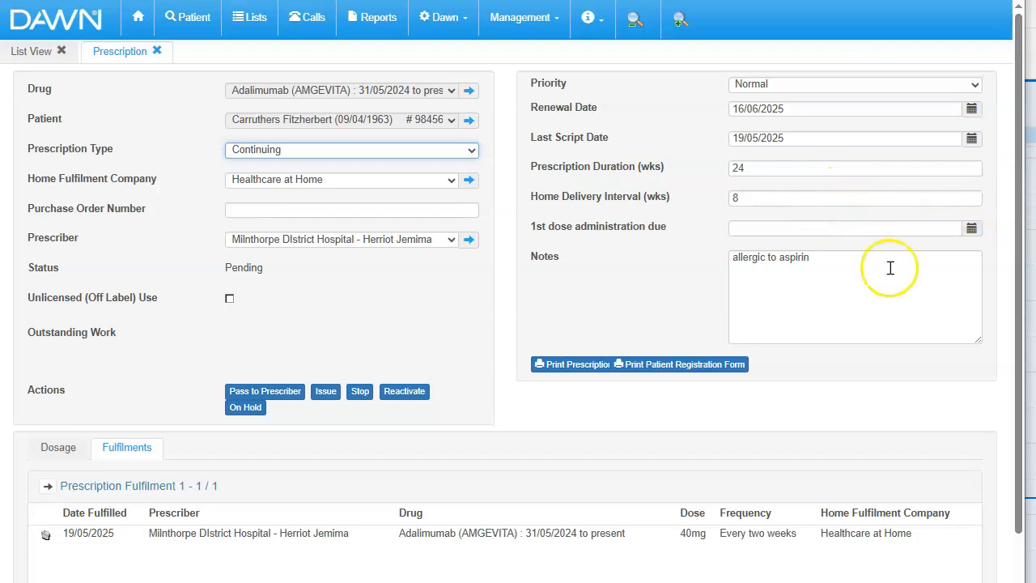
pyautogui.click(600, 200)
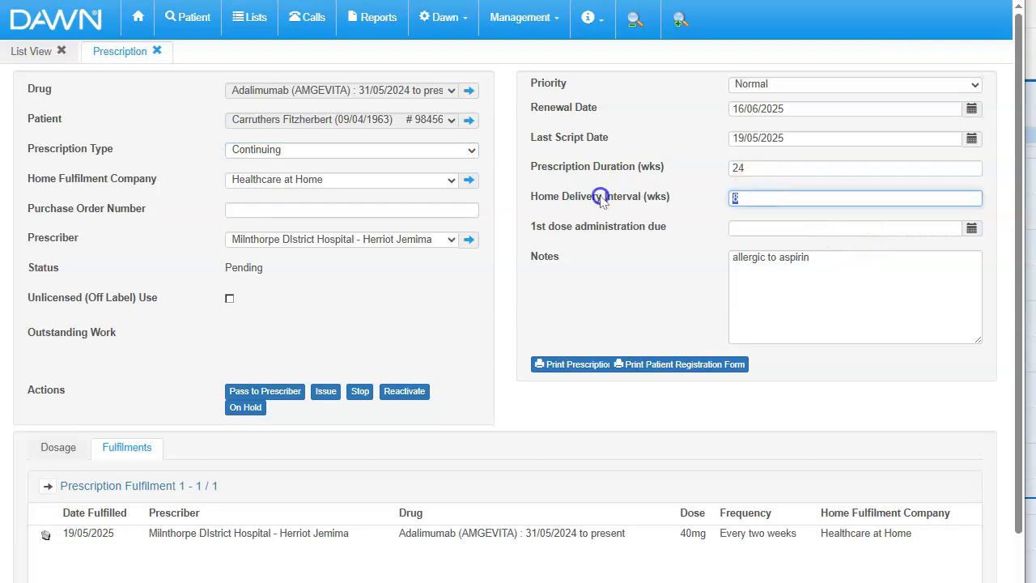
pyautogui.click(502, 477)
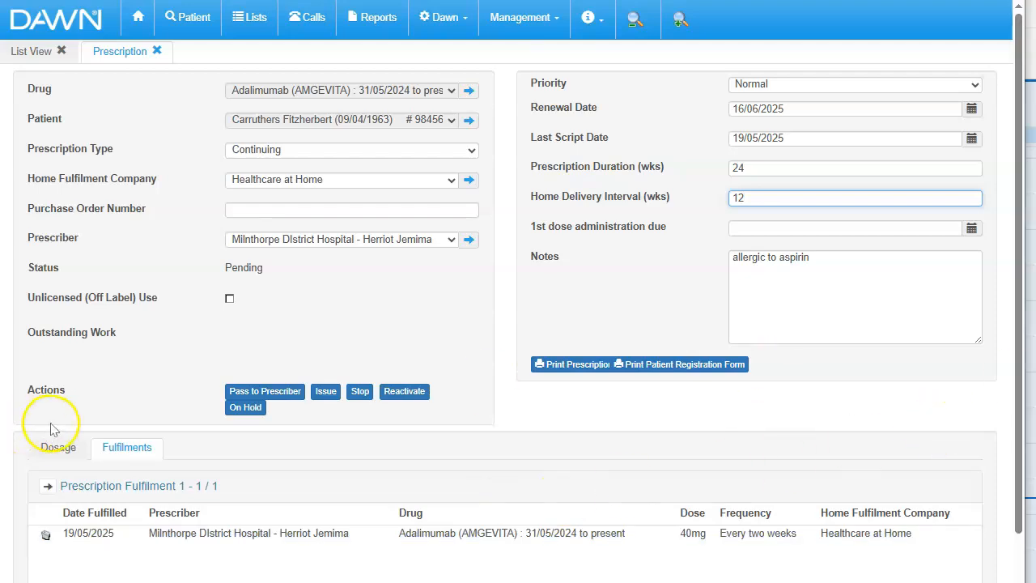
# Step: Check the renewed prescription's dosage details and open the patient's record from the prescription
pyautogui.click(52, 457)
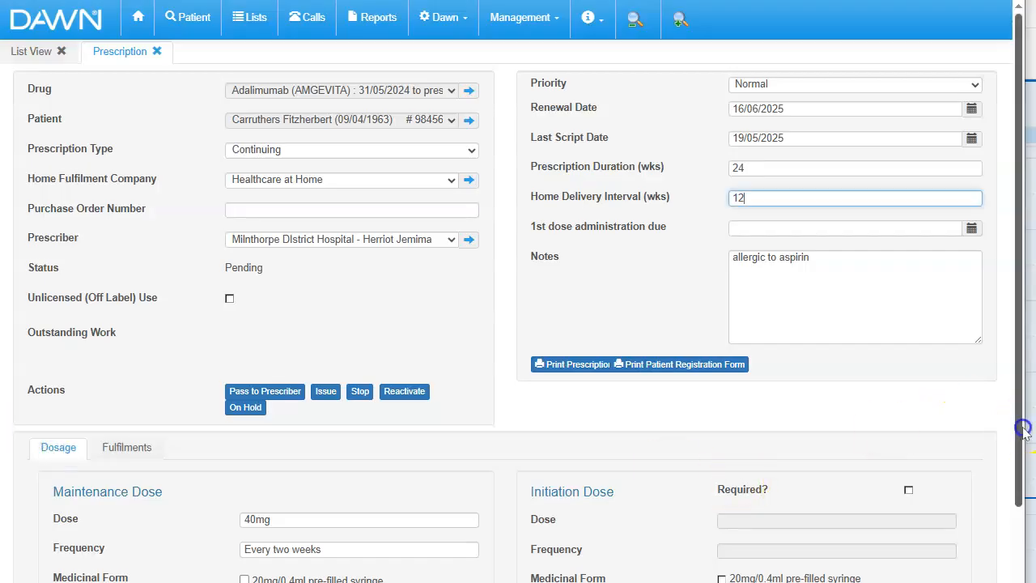
pyautogui.click(1013, 555)
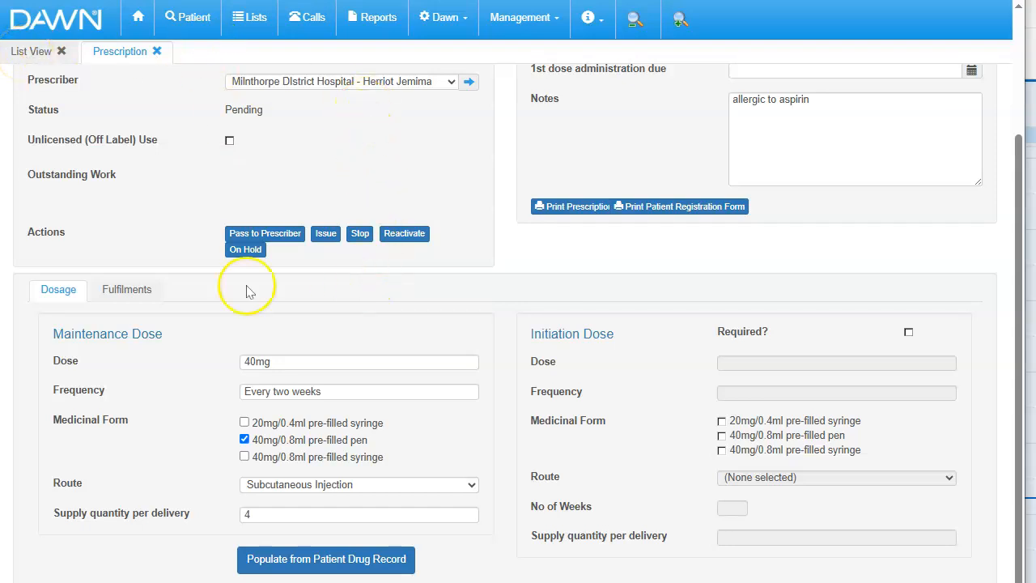
pyautogui.scroll(2, 462, 132)
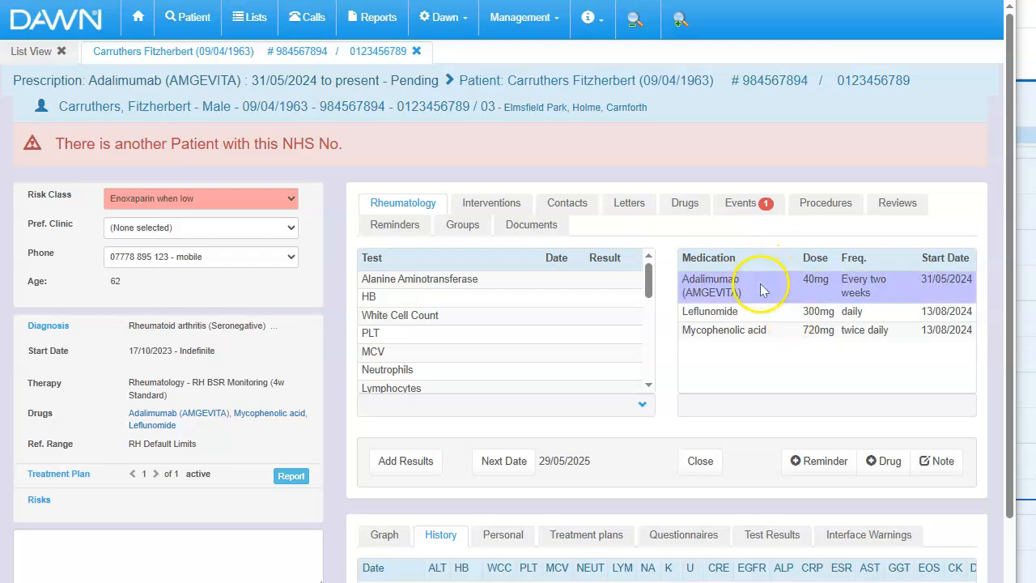
# Step: Open the patient's Adalimumab (AMGEVITA) drug record and start a new dose with start date 10/06/2025
pyautogui.doubleClick(760, 290)
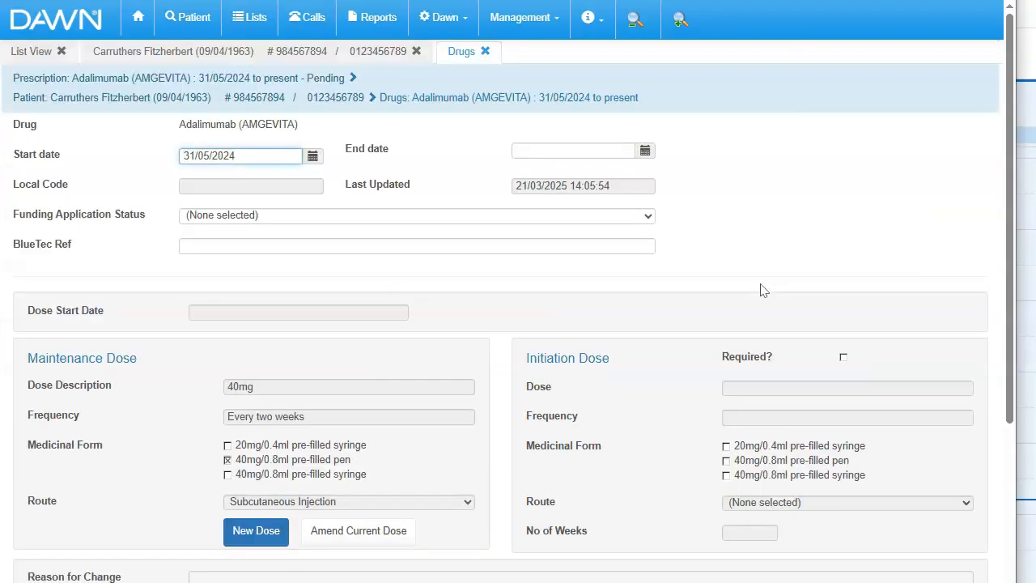
pyautogui.moveTo(1008, 219); pyautogui.dragTo(1000, 443)
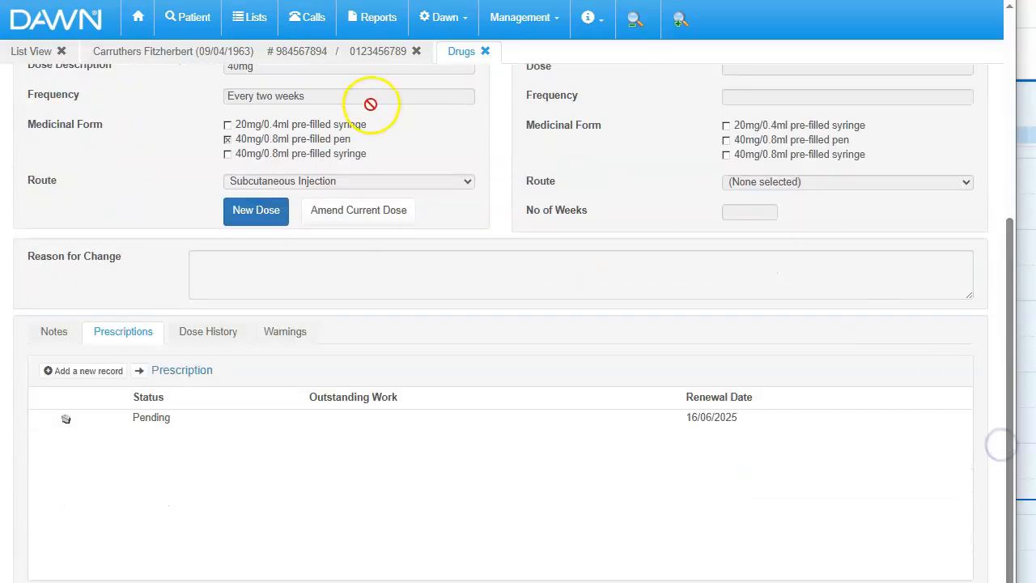
pyautogui.click(257, 212)
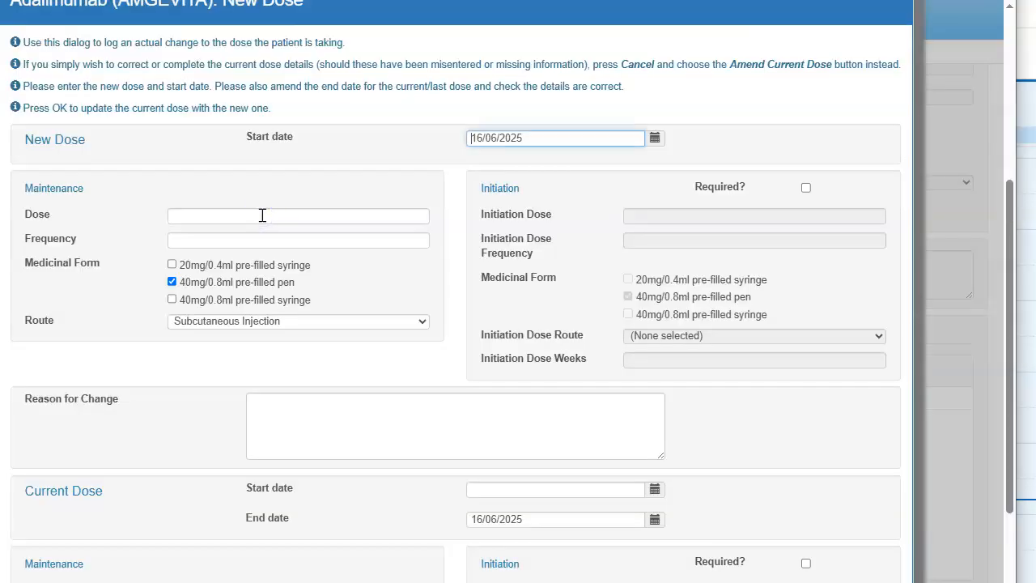
pyautogui.click(481, 138)
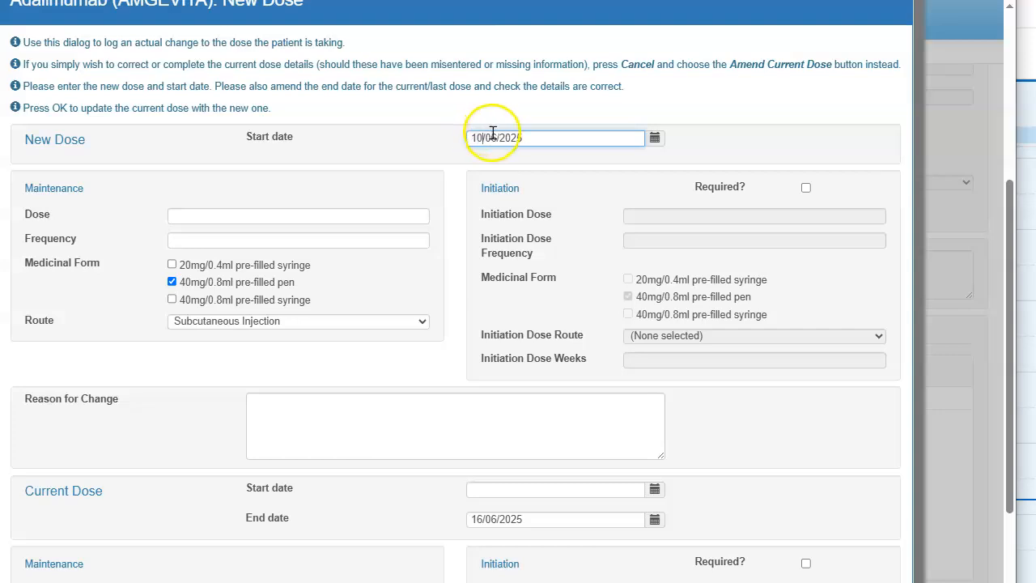
# Step: Set the new maintenance dose to 40mg once a week, compare it with the current dose details, and submit it
pyautogui.click(260, 214)
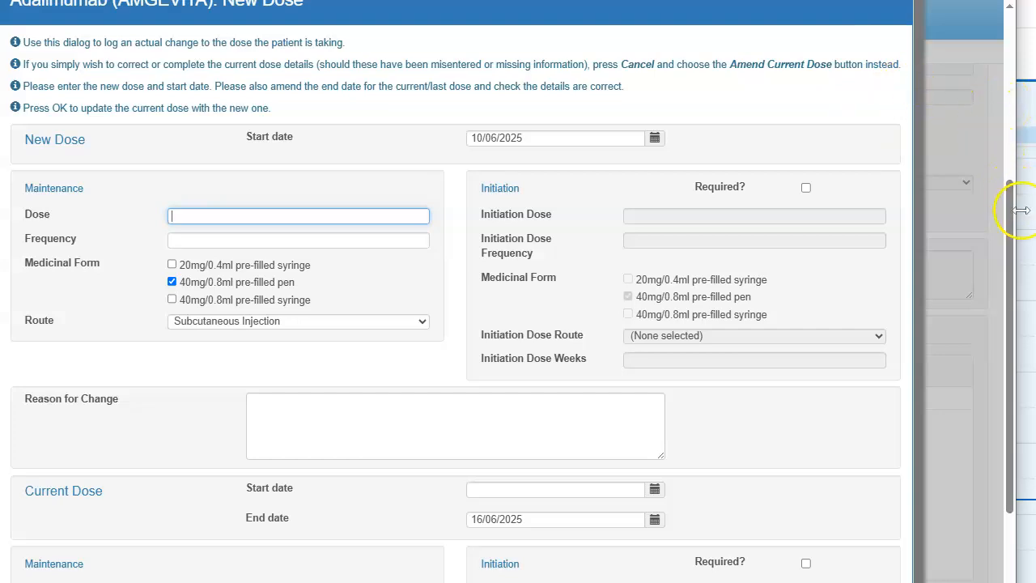
pyautogui.scroll(-3, 994, 232)
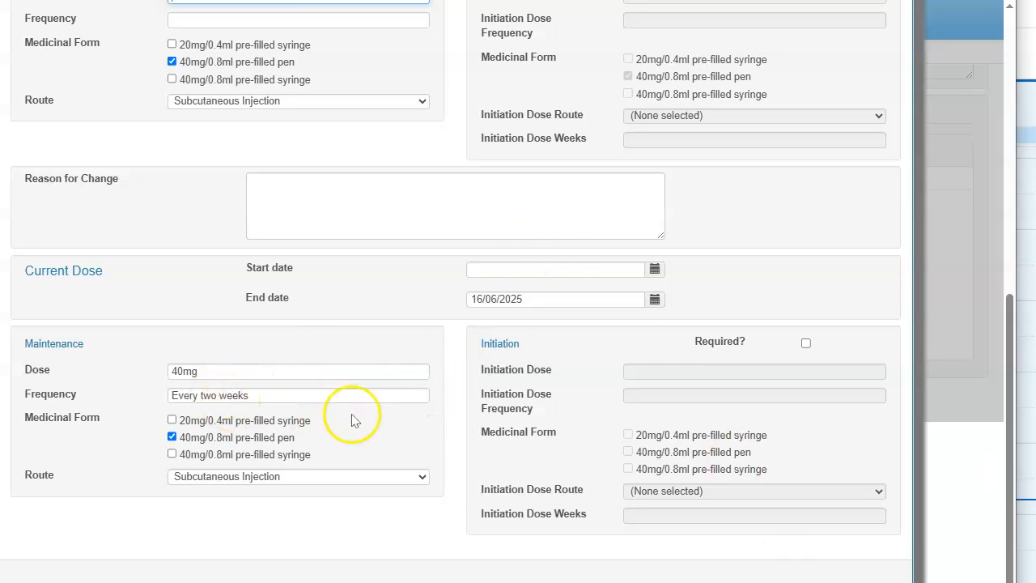
pyautogui.moveTo(1010, 481); pyautogui.dragTo(1004, 317)
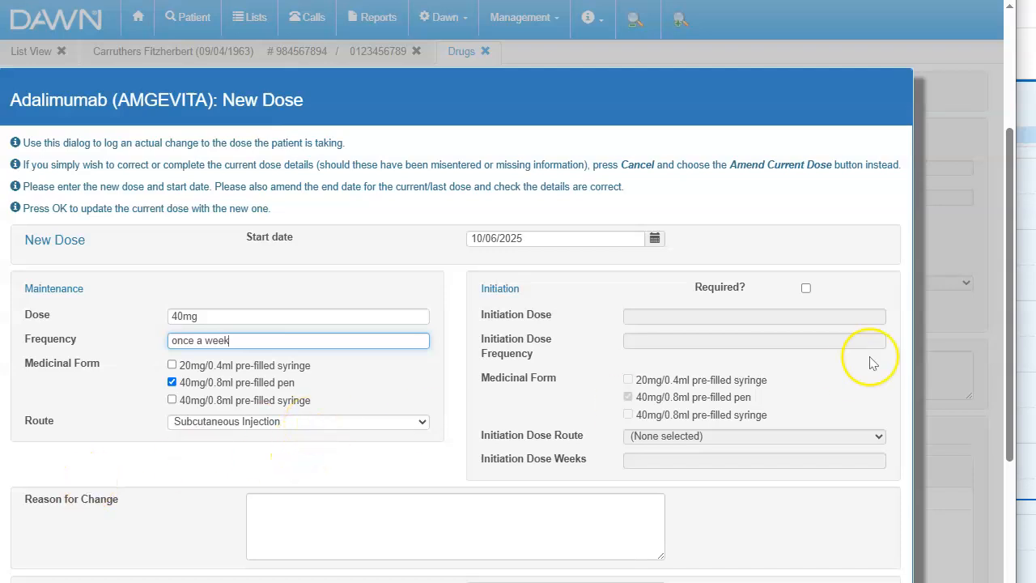
pyautogui.moveTo(1007, 283); pyautogui.dragTo(1010, 500)
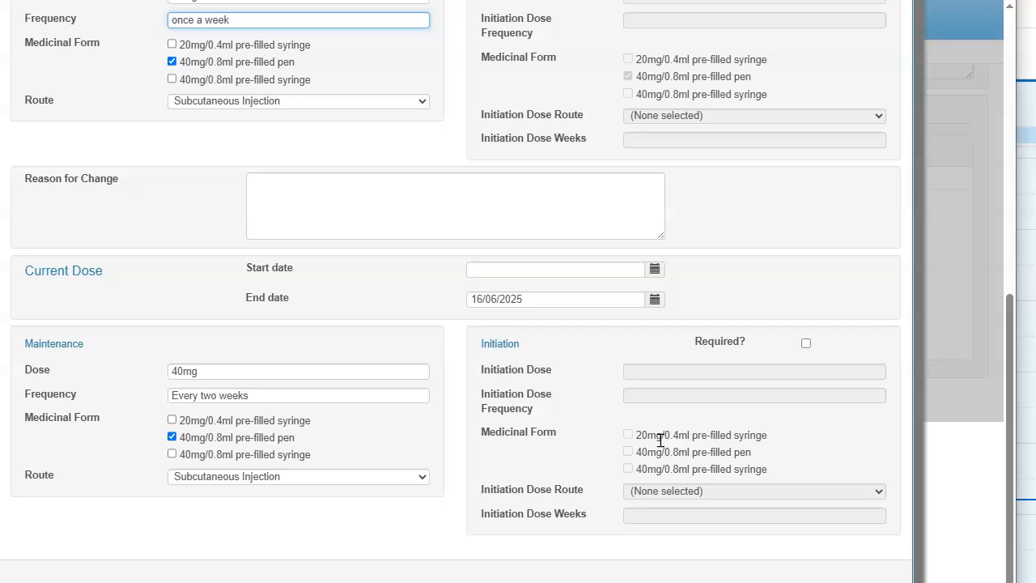
pyautogui.moveTo(1010, 339); pyautogui.dragTo(1003, 230)
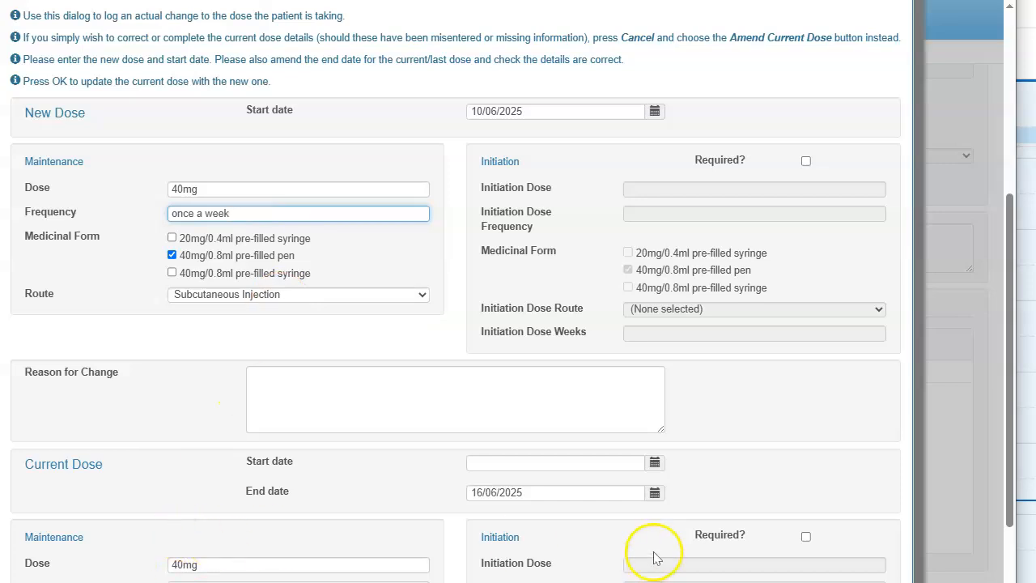
pyautogui.moveTo(1000, 294); pyautogui.dragTo(1016, 403)
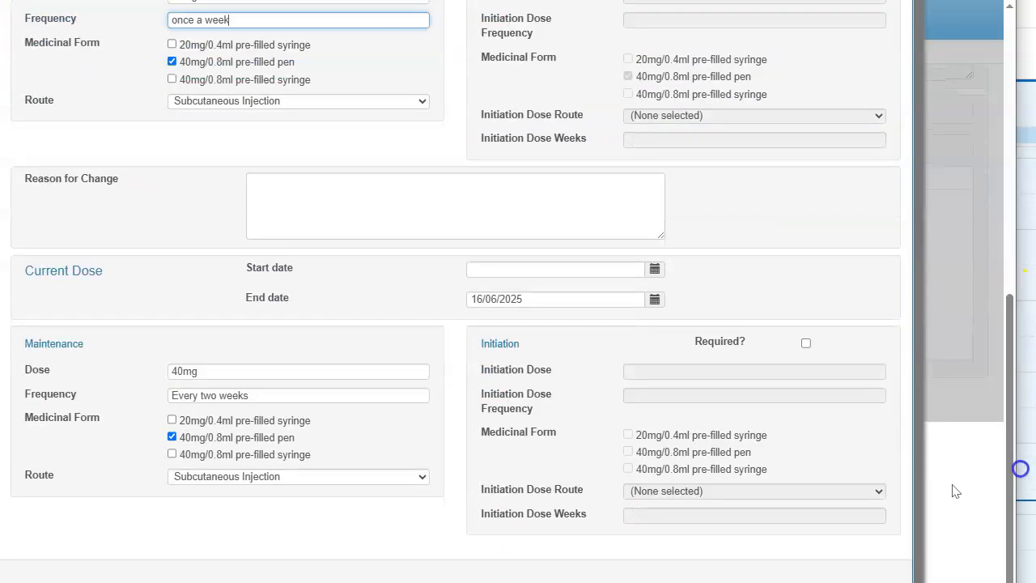
pyautogui.press('Return')
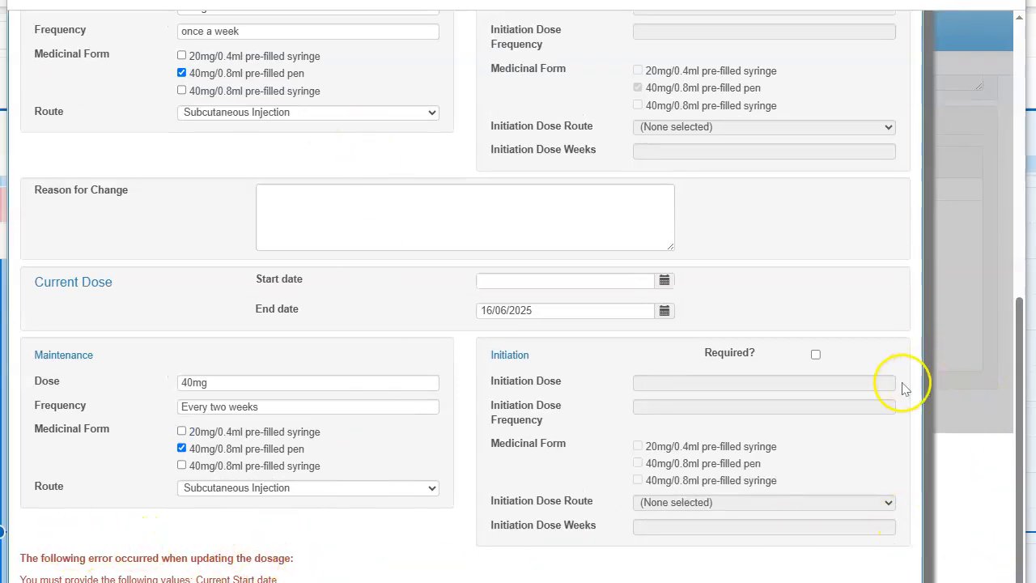
# Step: Set the current dose's start date to 10/01/2025 and resubmit the dose change
pyautogui.moveTo(1018, 390); pyautogui.dragTo(1019, 414)
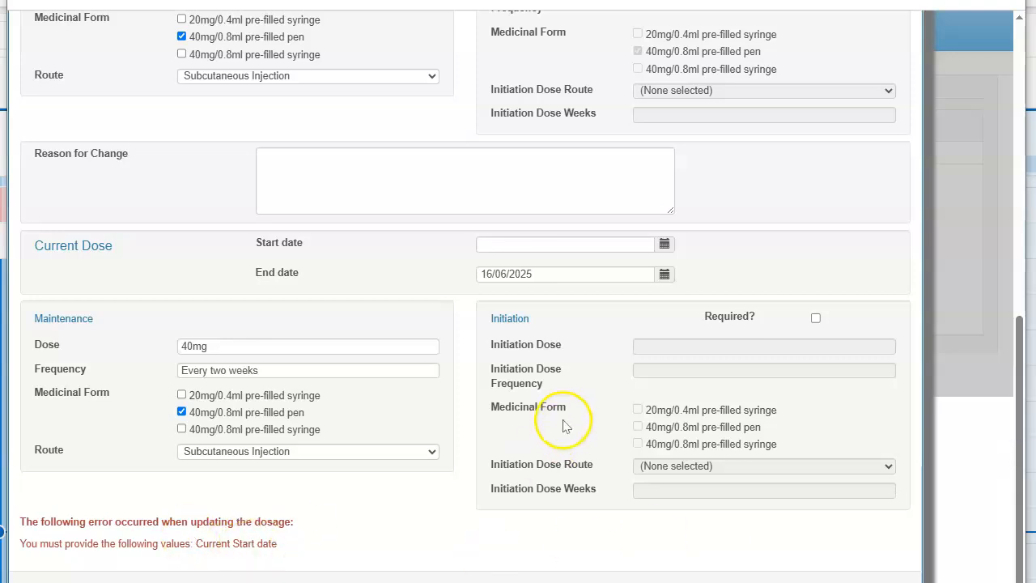
pyautogui.click(504, 244)
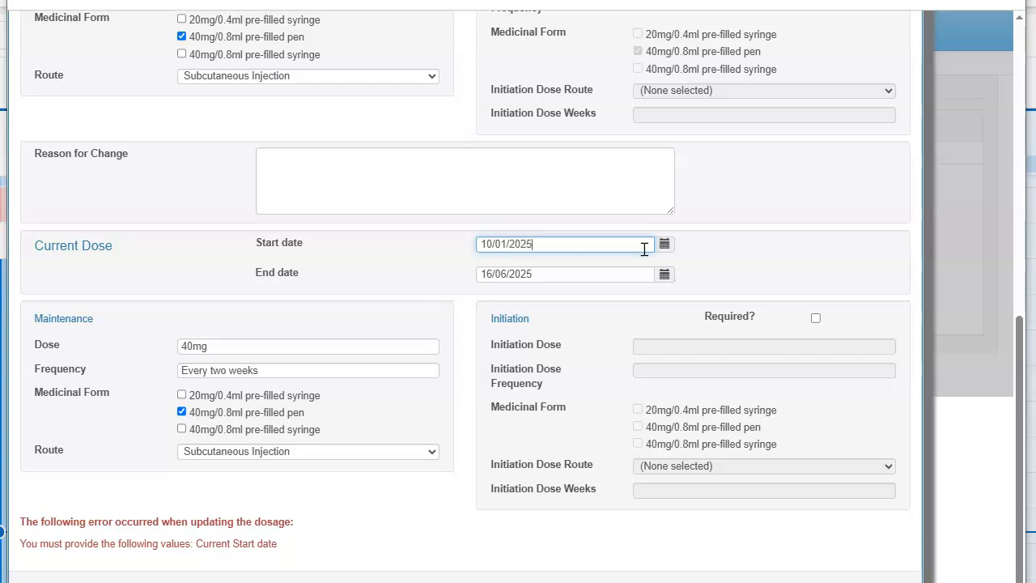
pyautogui.press('Return')
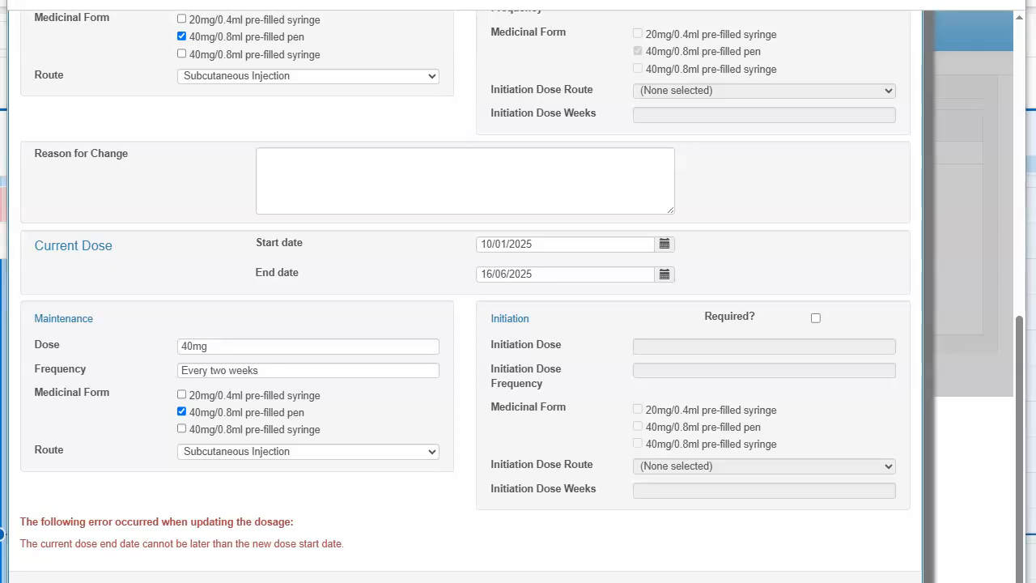
# Step: Set the current dose's end date to 10/06/2025 to match the new dose's start date, and save the new dose
pyautogui.moveTo(1017, 348); pyautogui.dragTo(1001, 207)
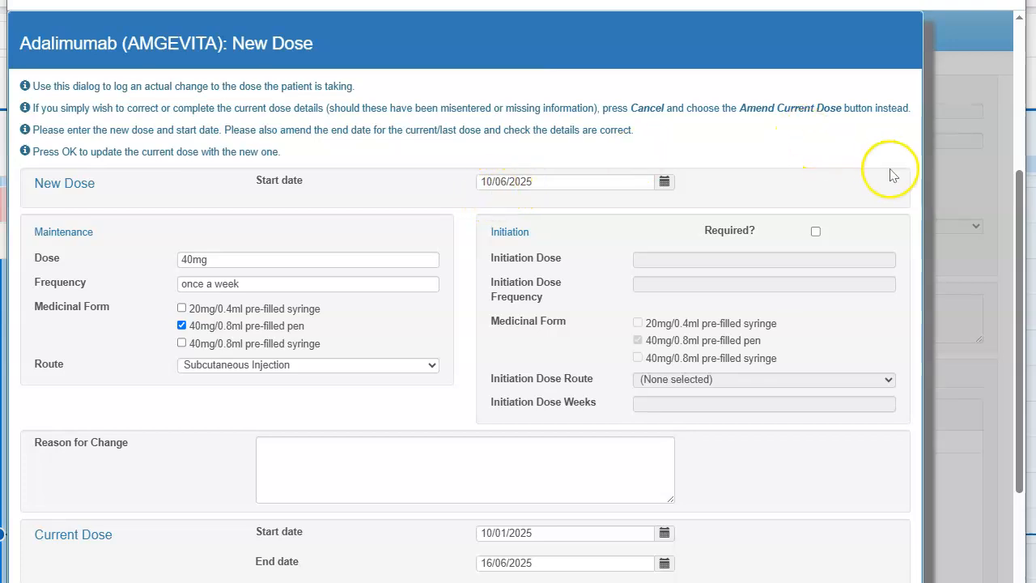
pyautogui.moveTo(1020, 267); pyautogui.dragTo(1025, 427)
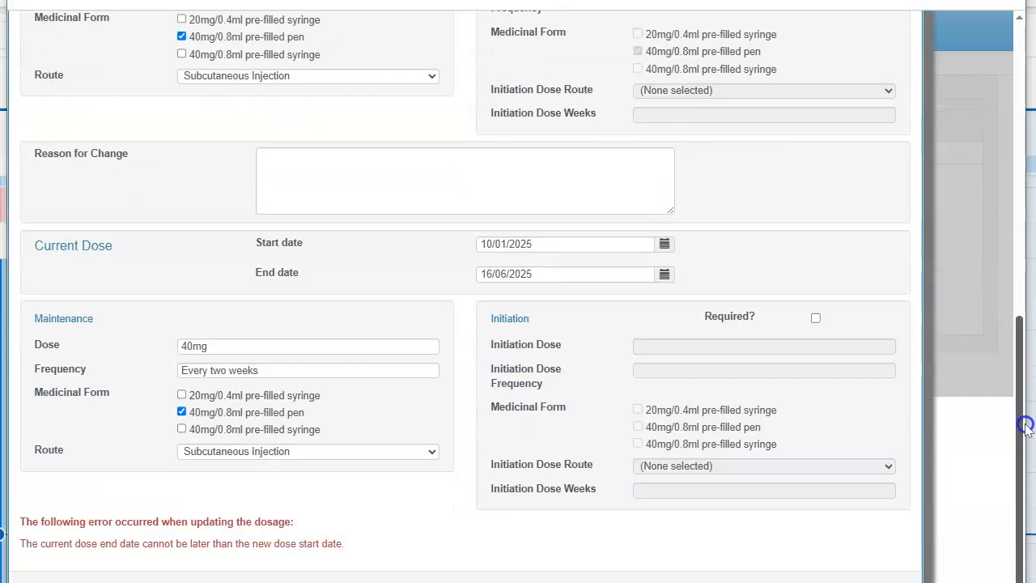
pyautogui.click(489, 274)
pyautogui.press('BackSpace')
pyautogui.press('BackSpace')
pyautogui.write('10')
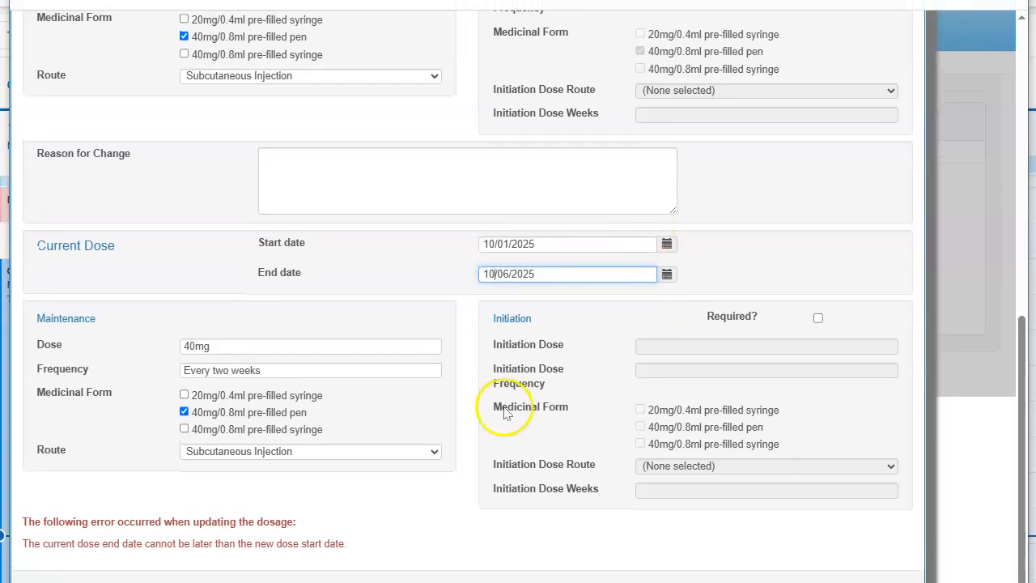
pyautogui.click(458, 582)
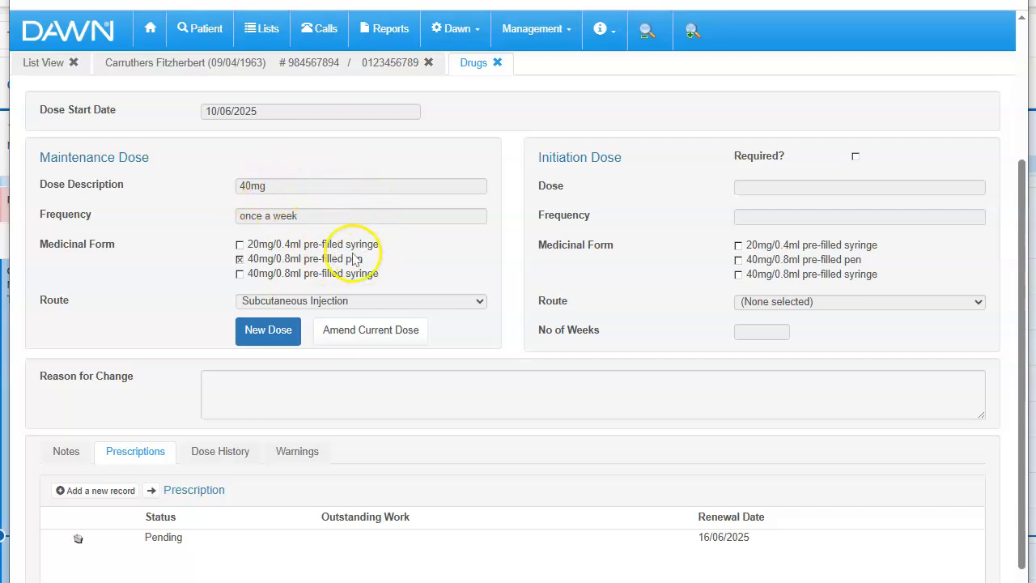
# Step: Examine the previous dose entry in the Adalimumab record's dose history
pyautogui.click(216, 459)
pyautogui.click(229, 548)
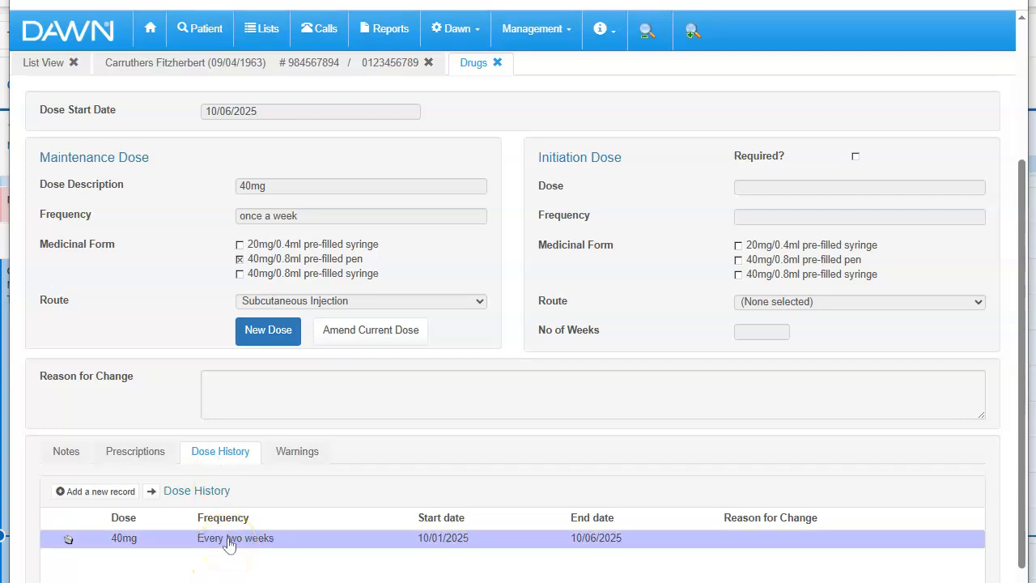
pyautogui.click(229, 544)
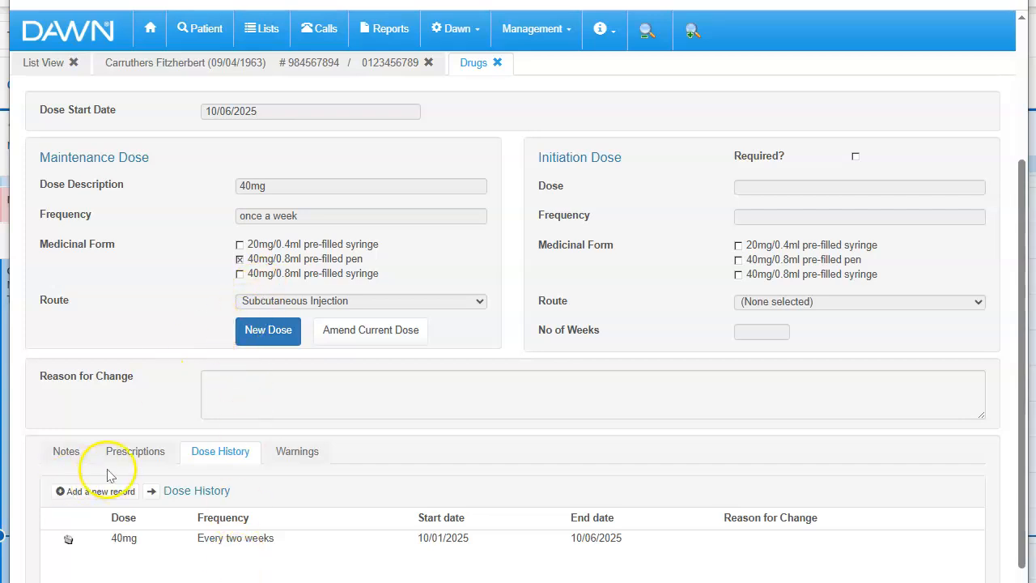
# Step: Open the pending Adalimumab prescription and populate its dosage from the patient drug record
pyautogui.click(135, 452)
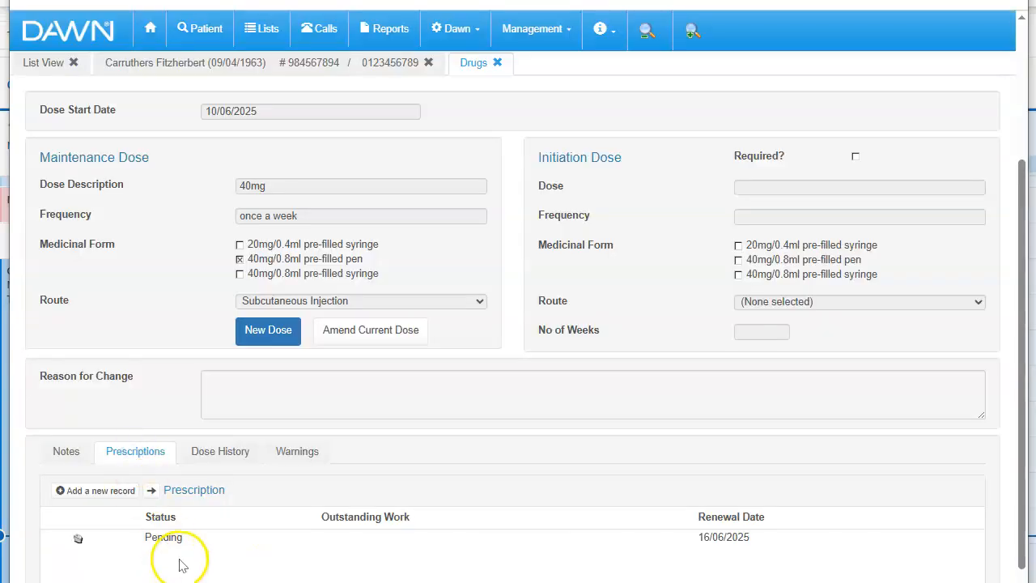
pyautogui.click(180, 548)
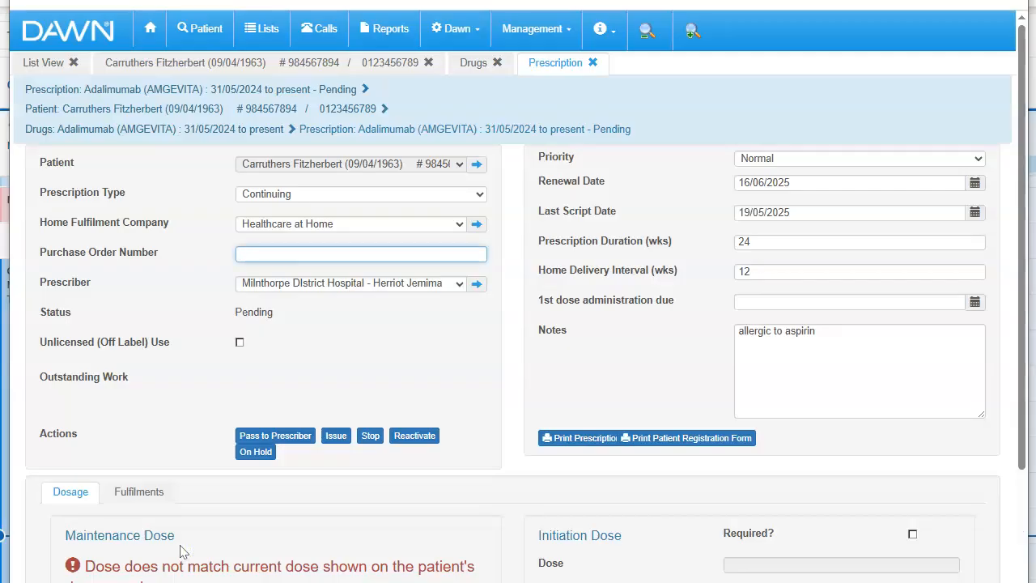
pyautogui.moveTo(1021, 344); pyautogui.dragTo(1031, 538)
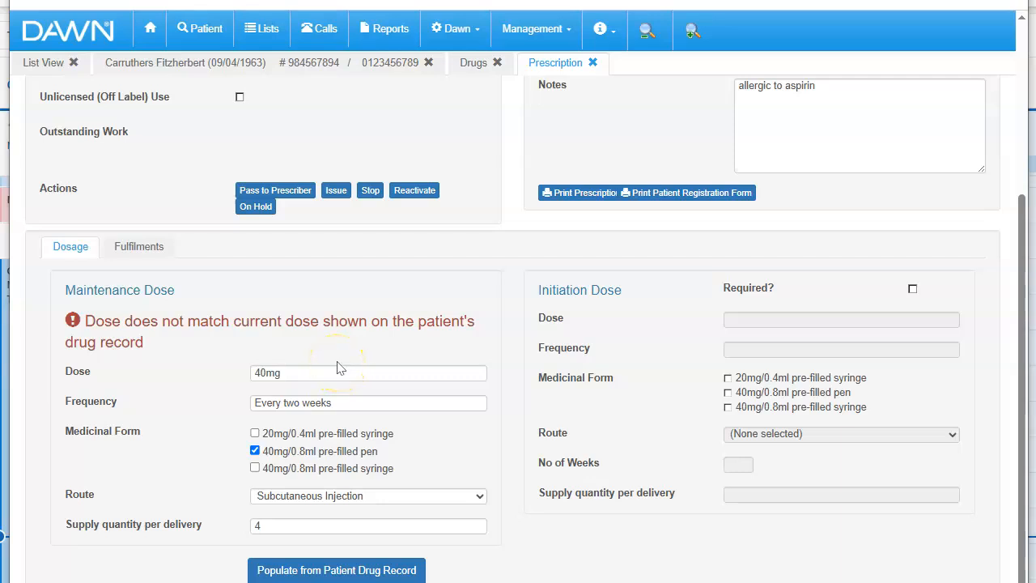
pyautogui.click(294, 571)
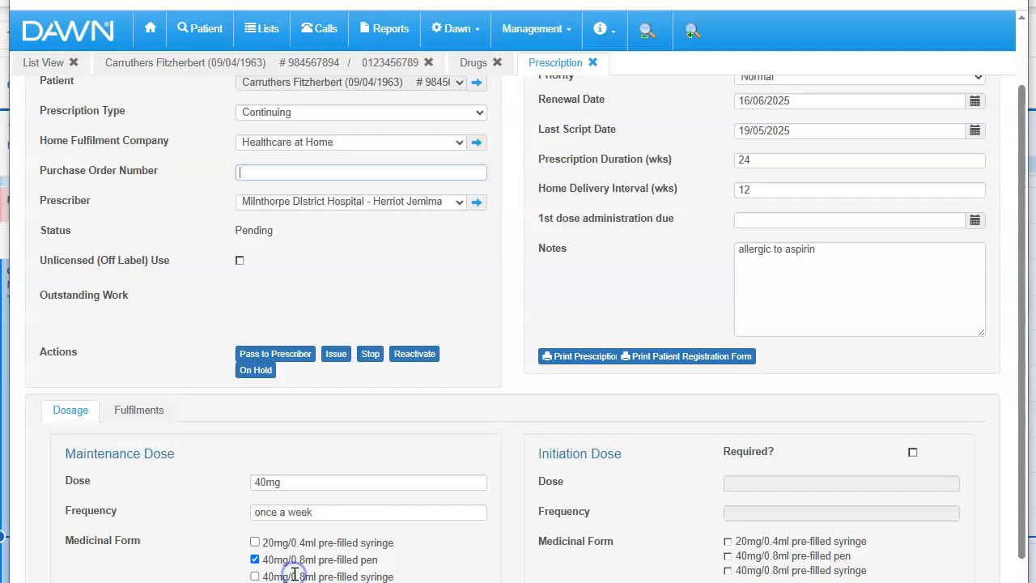
pyautogui.scroll(-2, 1010, 390)
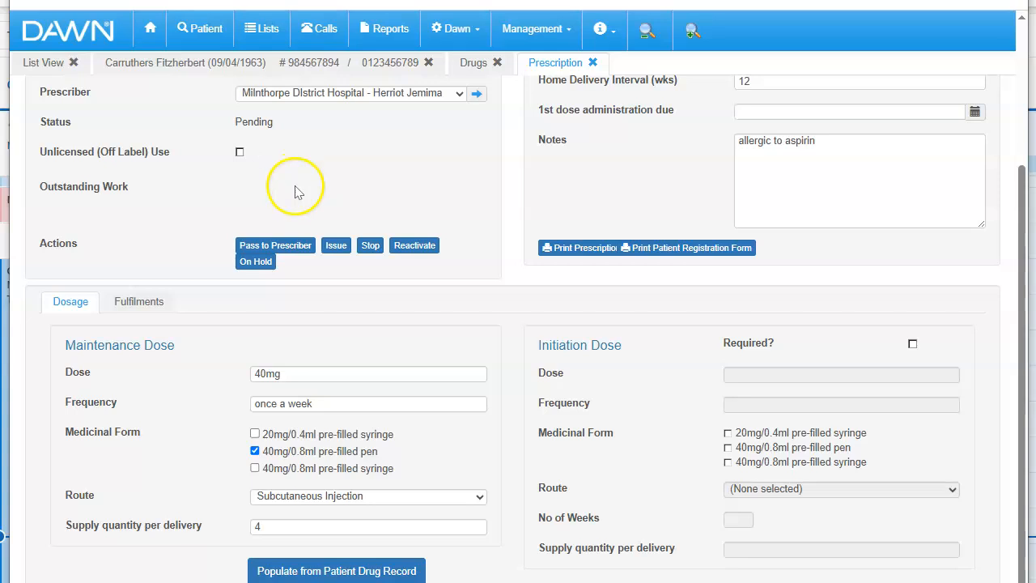
# Step: Pass the Adalimumab prescription to the prescriber and acknowledge the outgoing message notice
pyautogui.scroll(2, 636, 350)
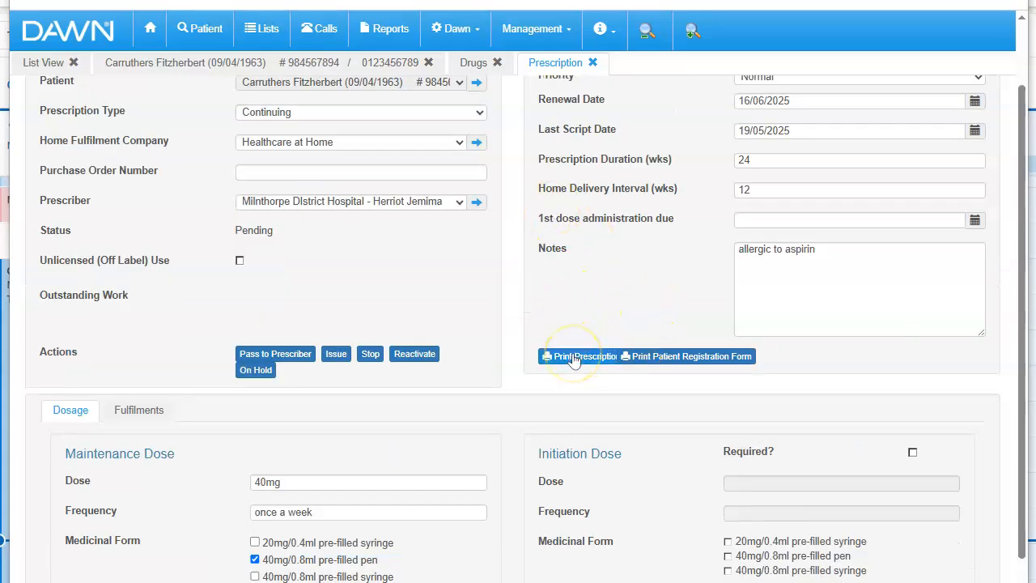
pyautogui.click(276, 355)
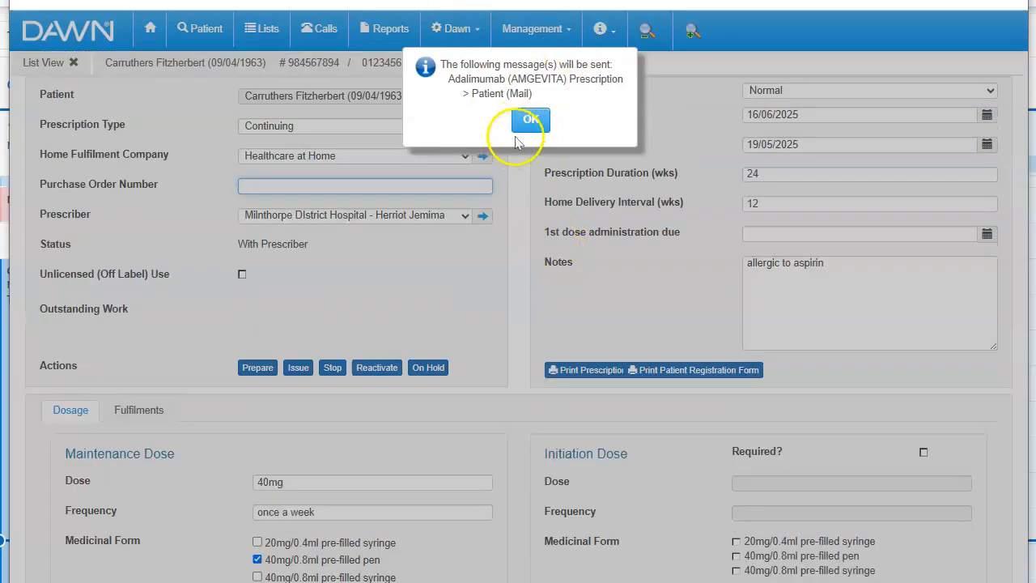
pyautogui.click(527, 128)
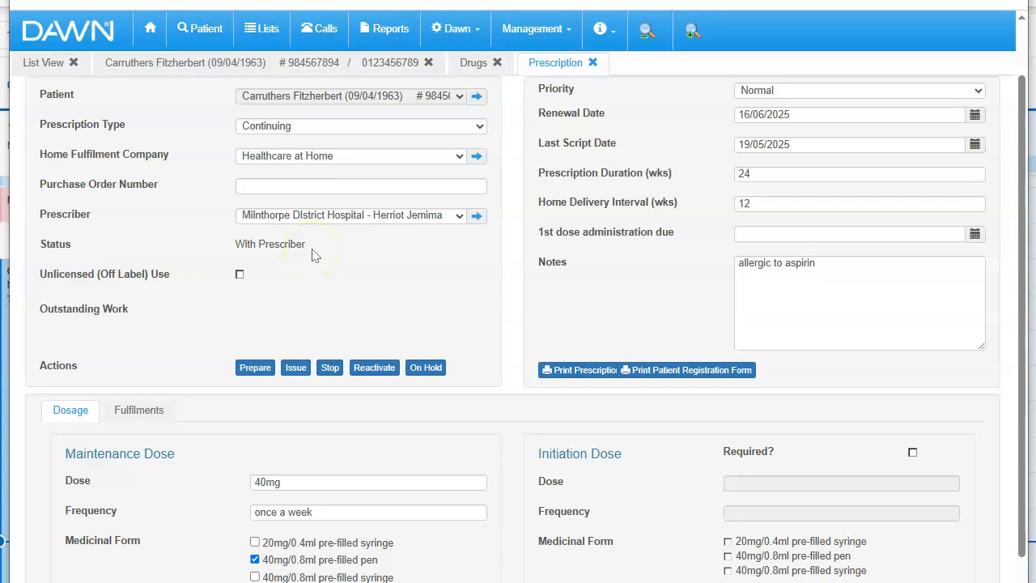
# Step: Close the patient, prescription and drug records to return to the prescription list
pyautogui.click(429, 64)
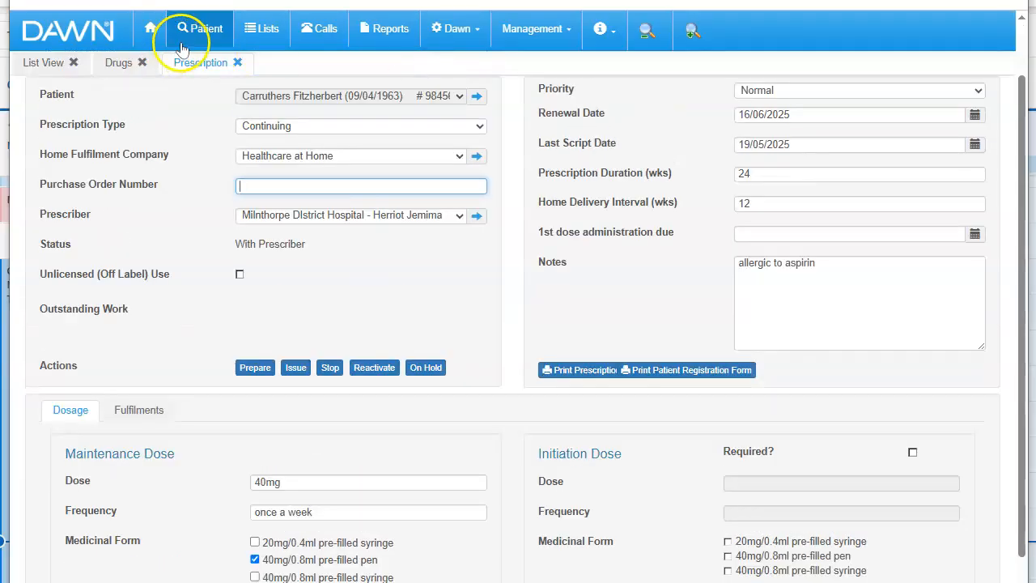
pyautogui.click(233, 63)
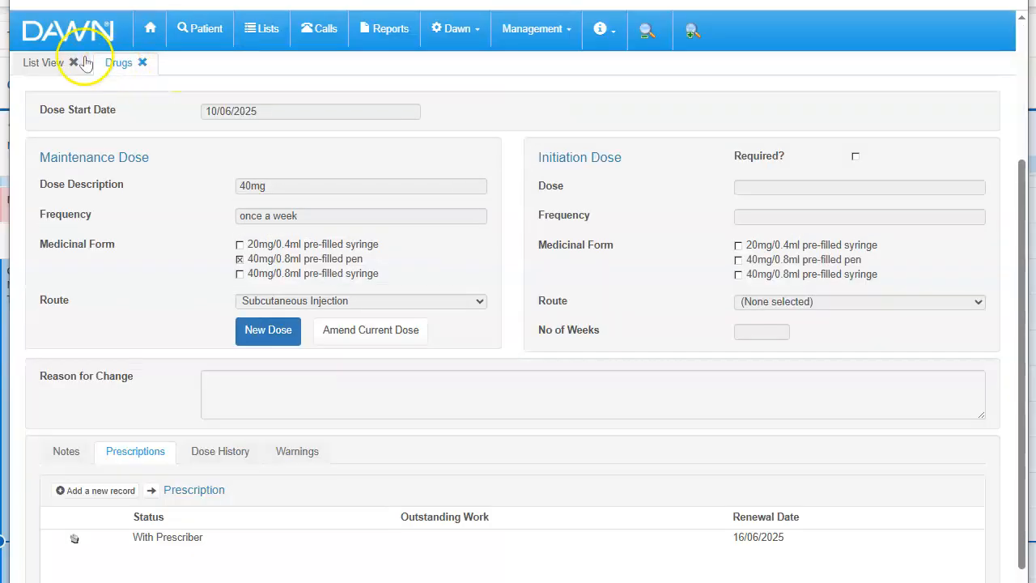
pyautogui.click(143, 63)
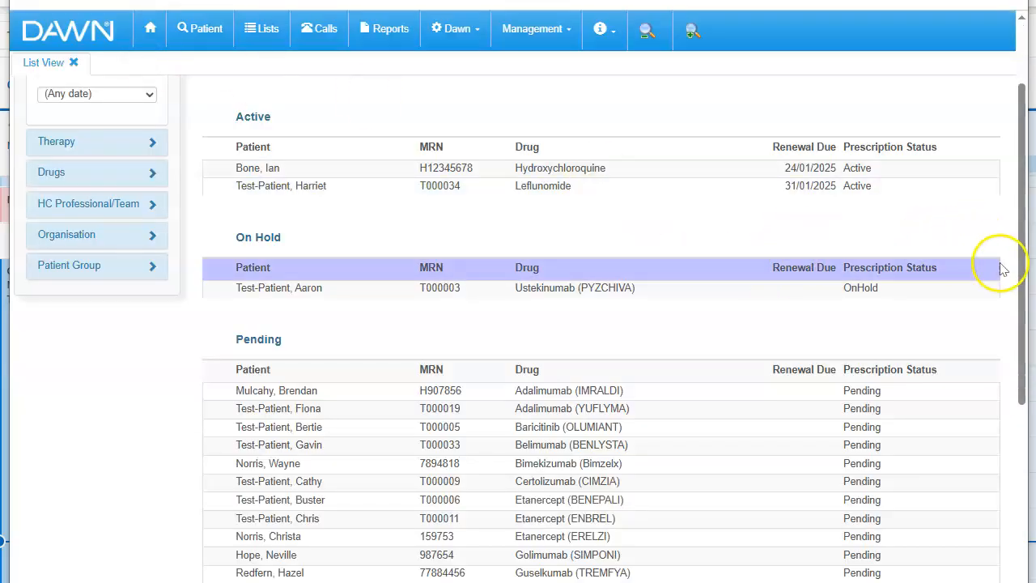
# Step: Open the on-hold Ustekinumab (PYZCHIVA) prescription from the list and renew it
pyautogui.scroll(-4, 1021, 246)
pyautogui.scroll(-2, 601, 324)
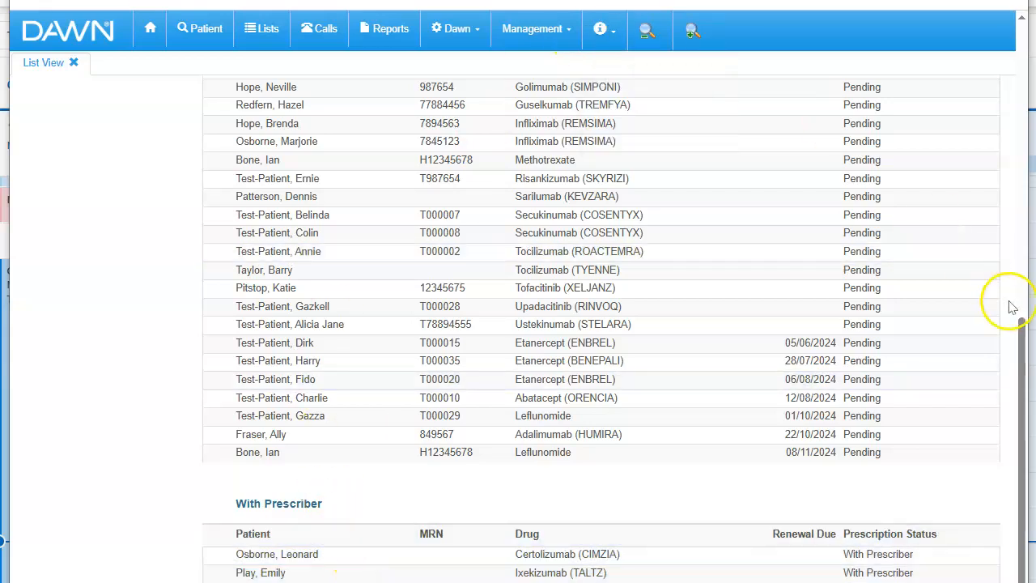
pyautogui.scroll(5, 1021, 357)
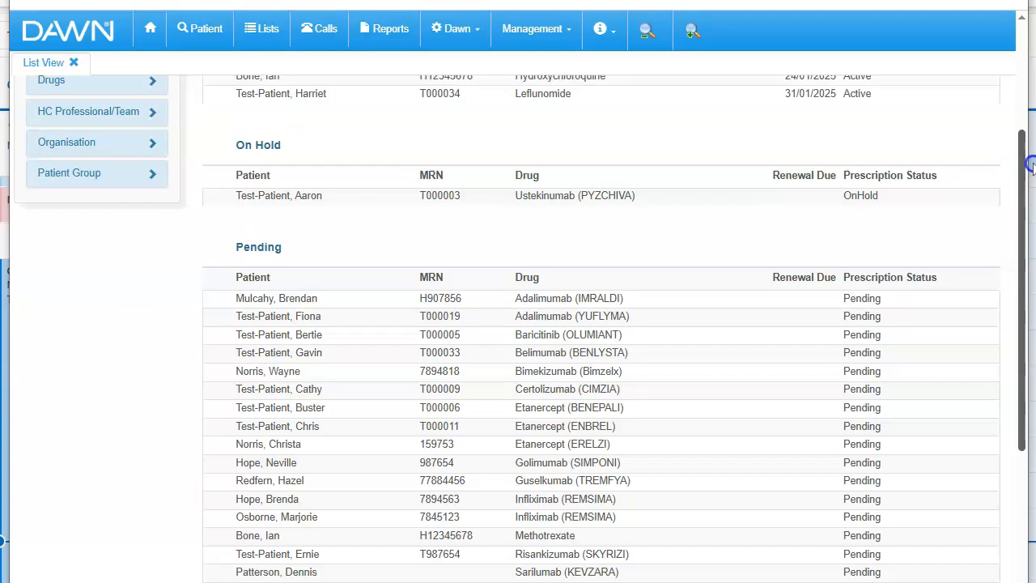
pyautogui.click(366, 206)
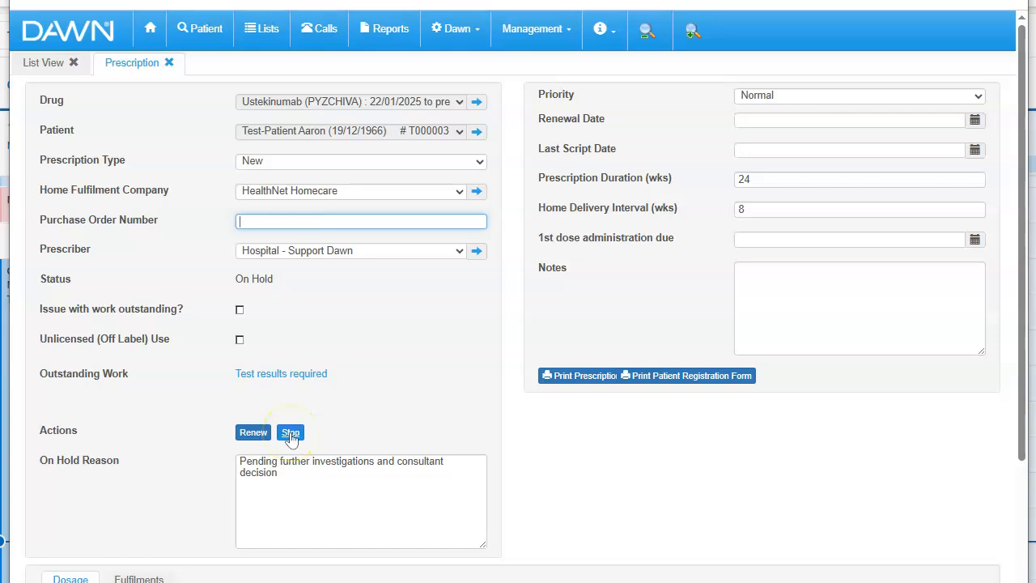
pyautogui.click(254, 433)
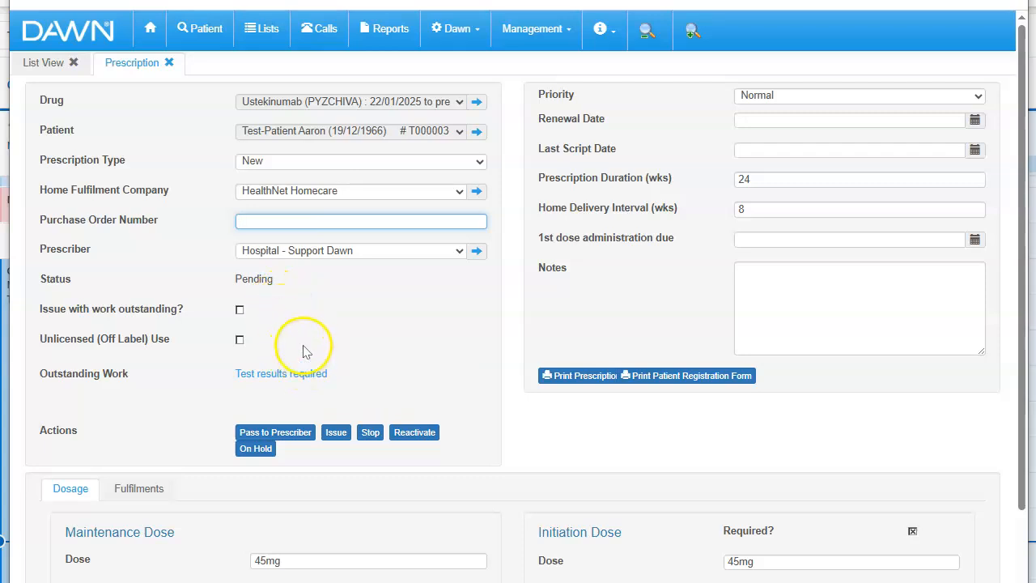
# Step: Pass the pending Ustekinumab (PYZCHIVA) prescription to the prescriber, and return it to the preparation stage
pyautogui.click(458, 215)
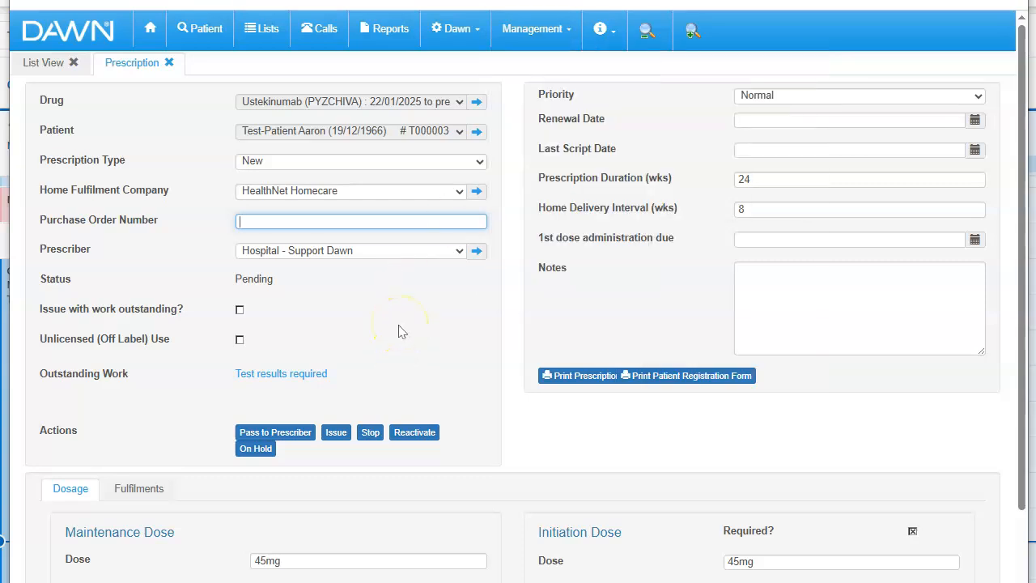
pyautogui.click(274, 436)
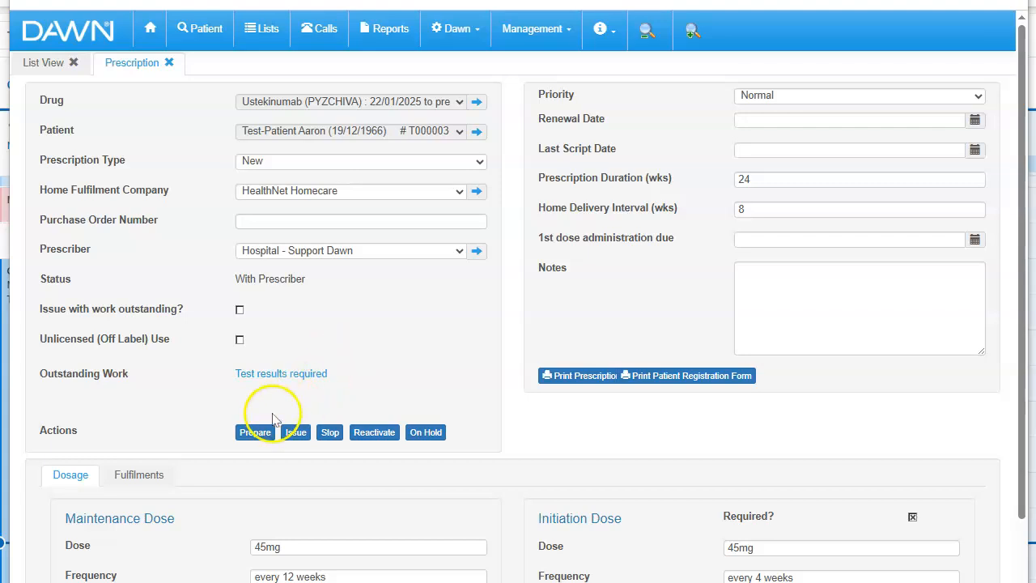
pyautogui.click(256, 434)
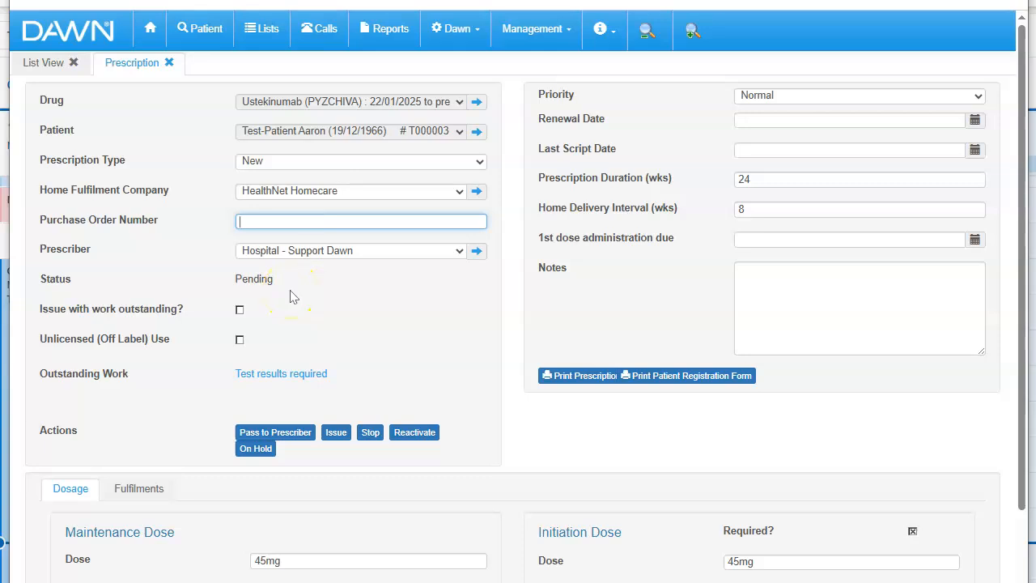
# Step: Reactivate the pending Ustekinumab (PYZCHIVA) prescription, and renew it again
pyautogui.click(413, 433)
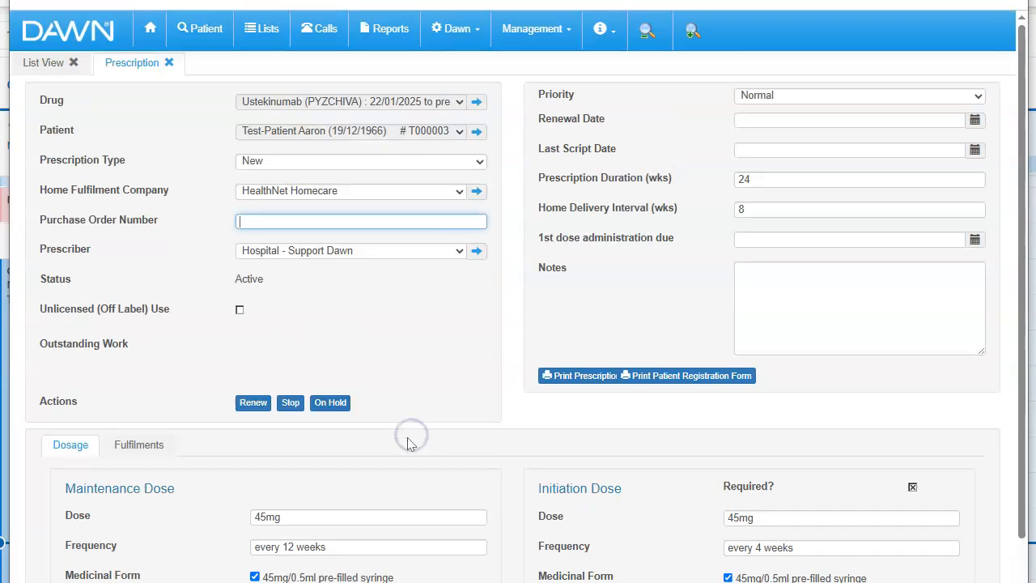
pyautogui.click(253, 401)
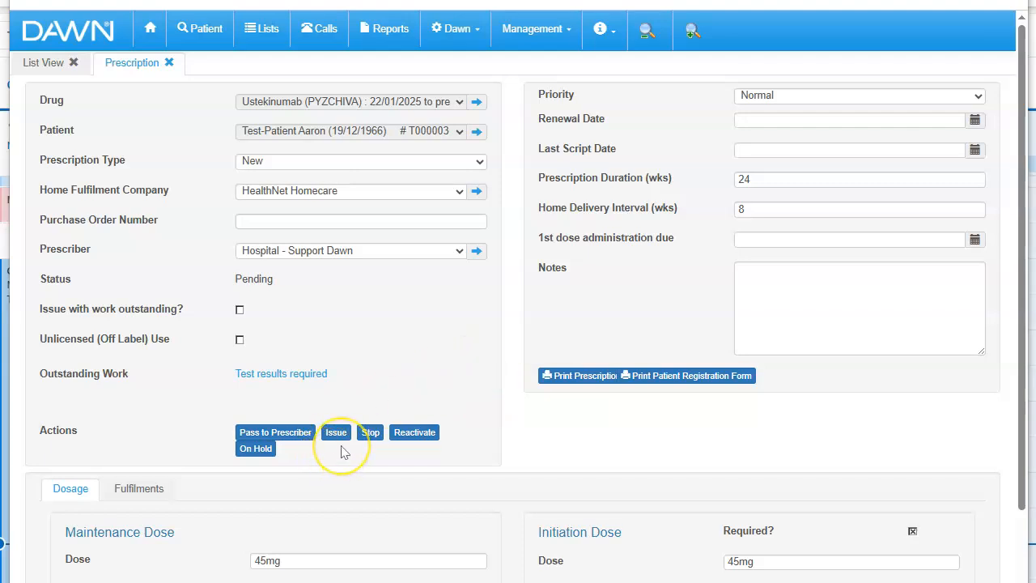
pyautogui.click(386, 330)
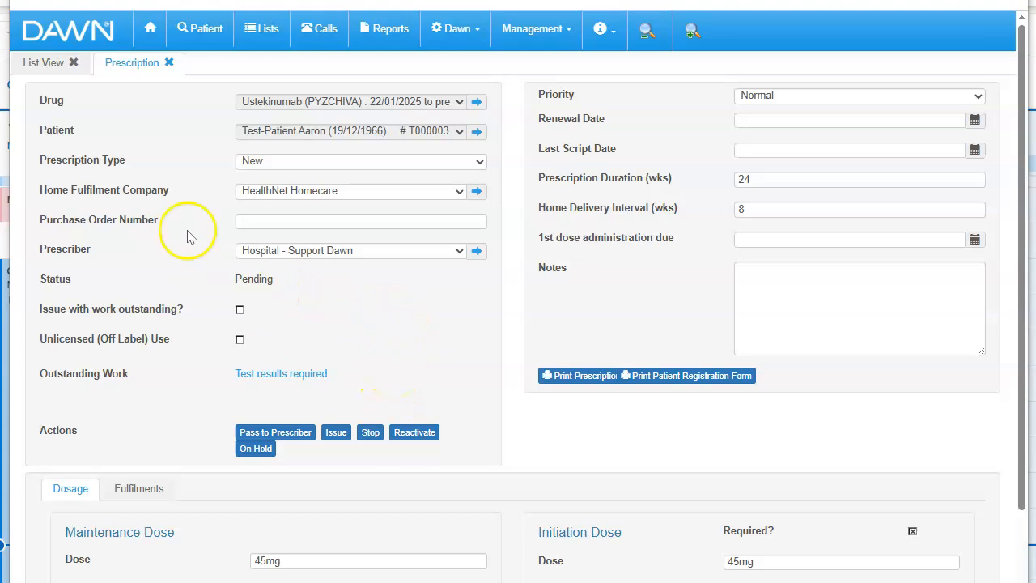
# Step: List the prescriptions issued in the last 7 days, view the Adalimumab (AMGEVITA) record, and return to the list
pyautogui.click(154, 34)
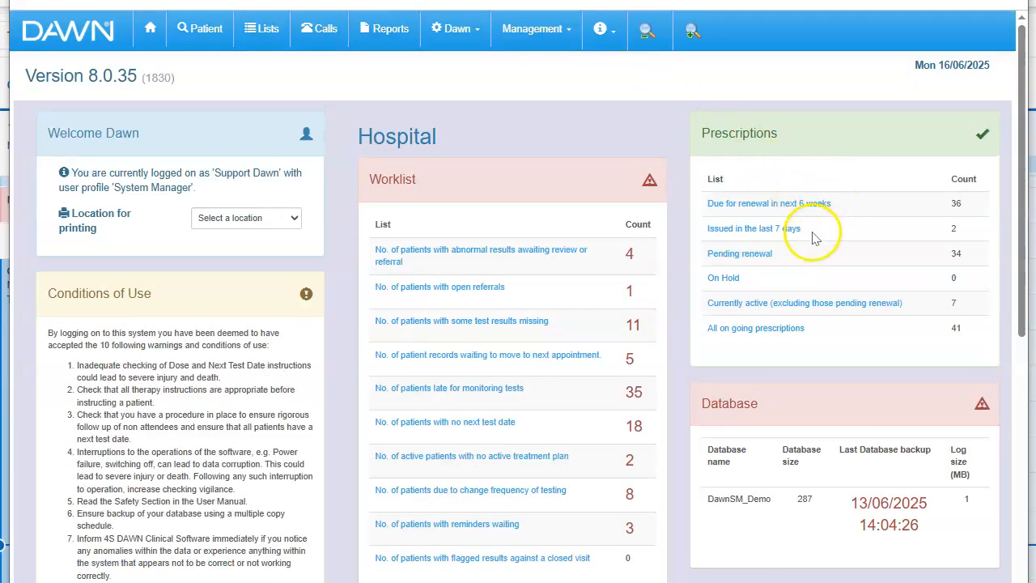
pyautogui.click(752, 231)
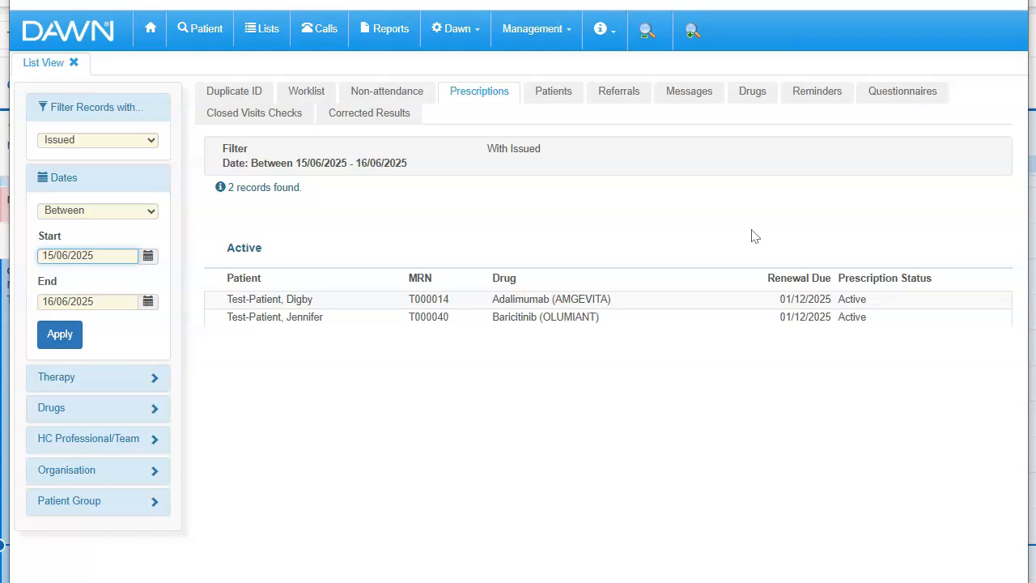
pyautogui.click(736, 255)
pyautogui.doubleClick(297, 300)
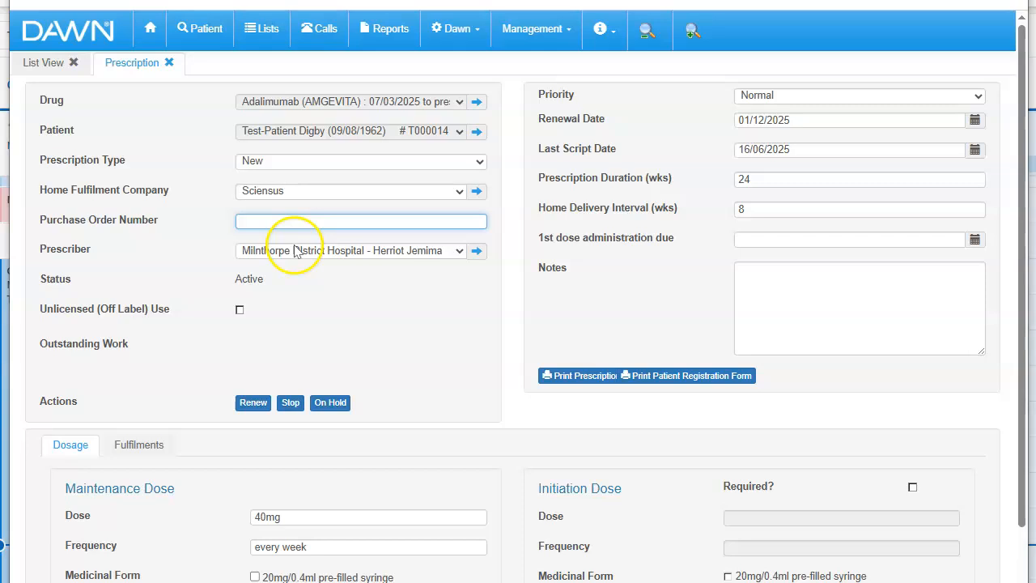
pyautogui.click(50, 66)
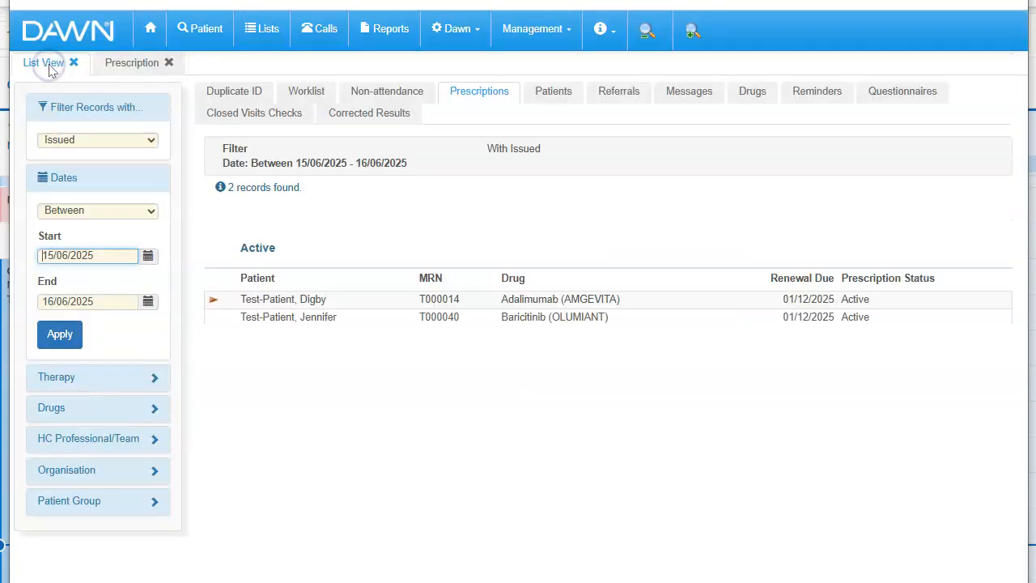